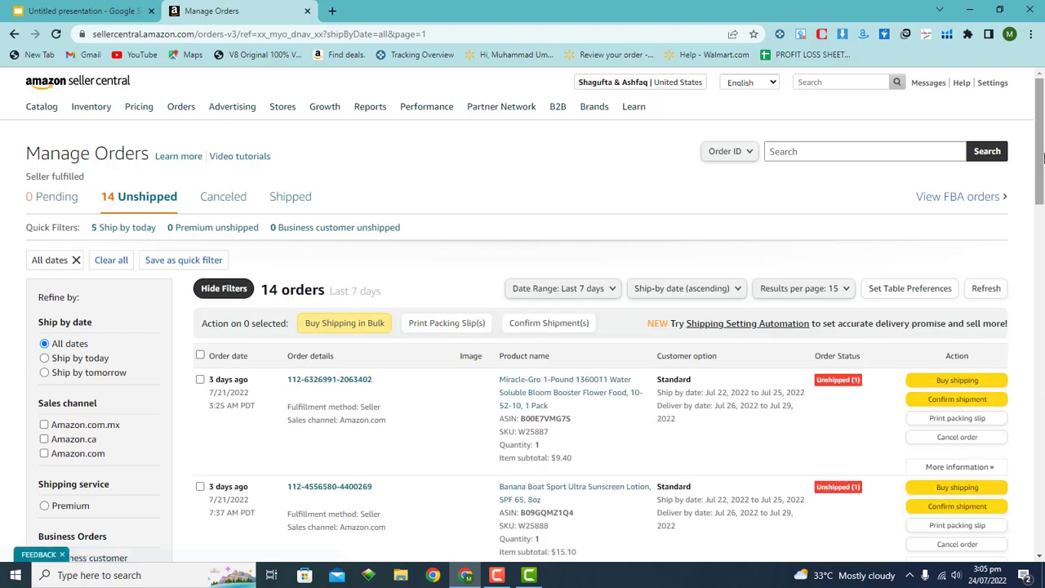
- Open the shipment confirmation page for the unshipped Miracle-Gro Bloom Booster Flower Food order
drag(1040, 202, 1031, 174)
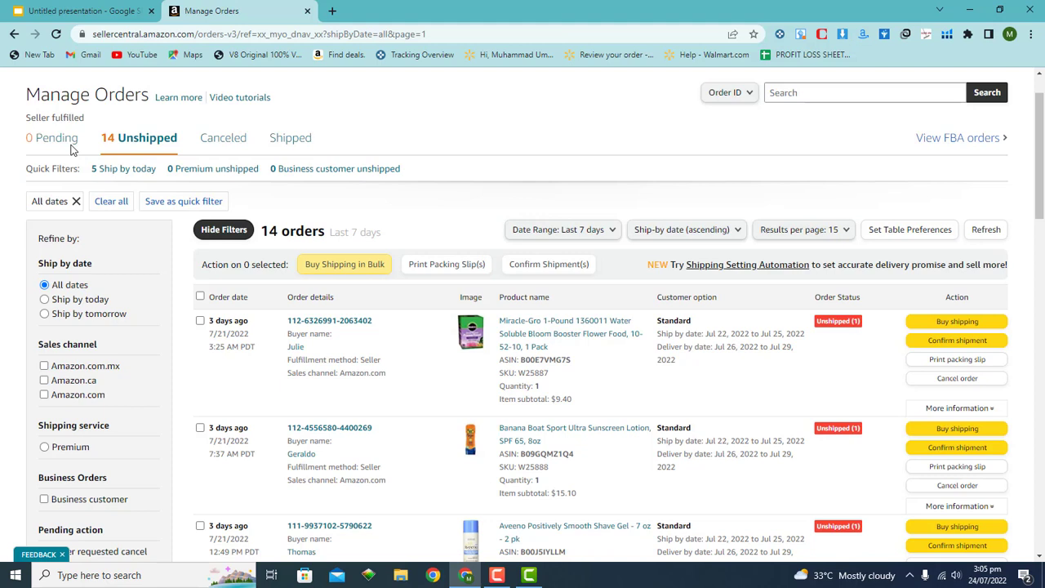
click(134, 147)
click(963, 341)
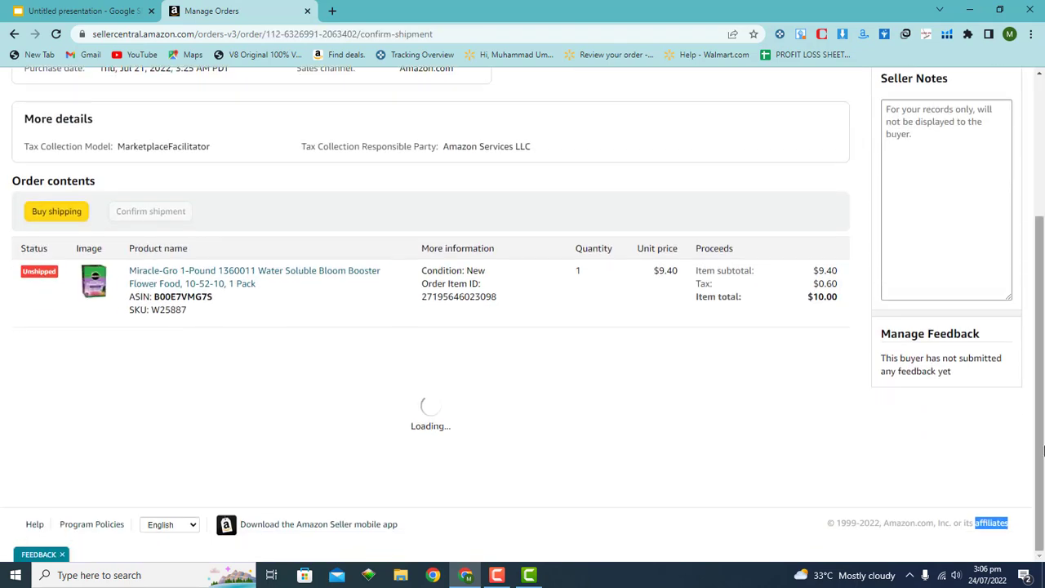
click(14, 33)
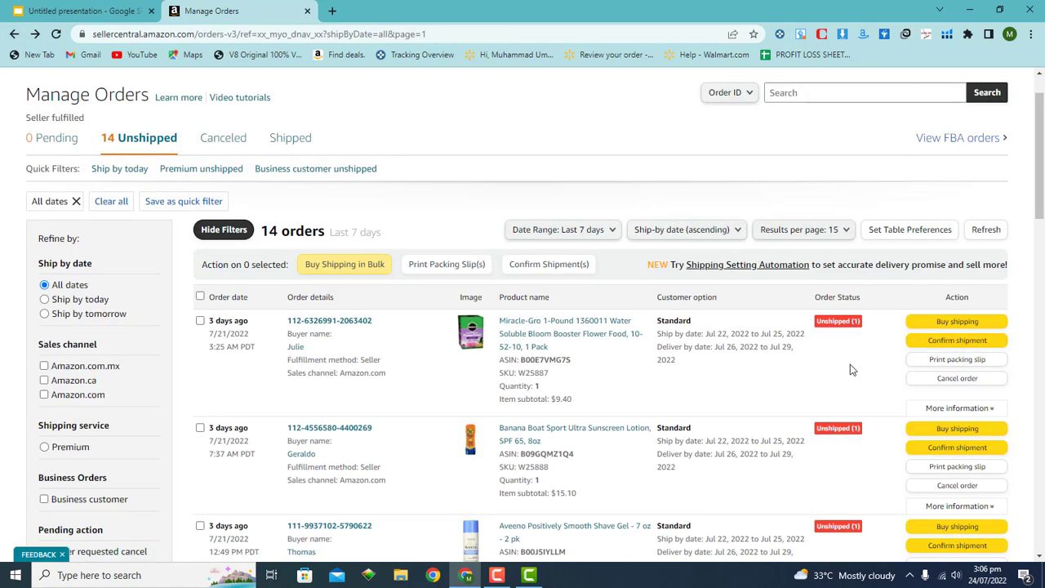
click(968, 347)
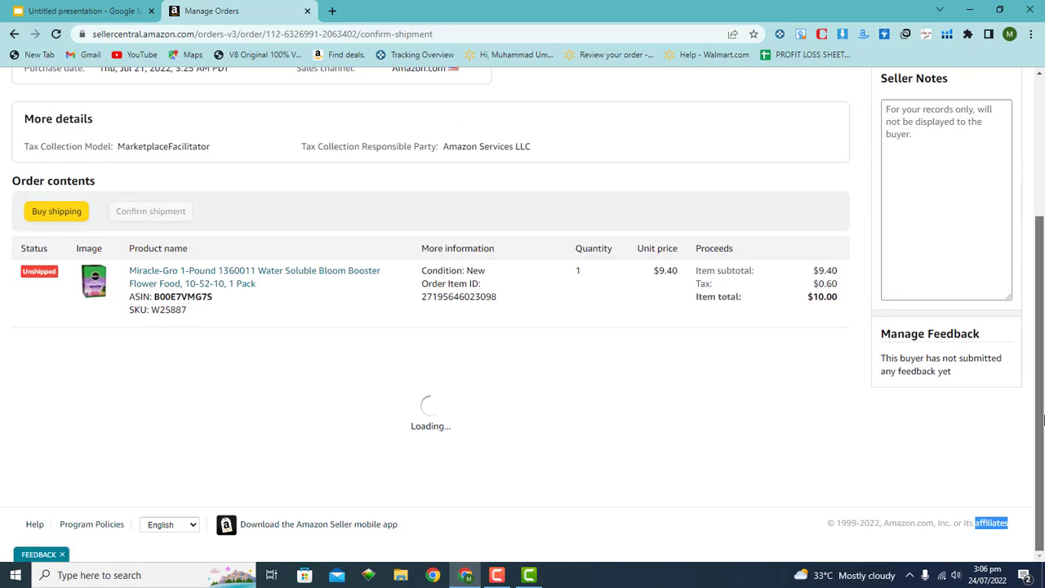
- Review the order summary, the ship-to details and the carrier and tracking fields of the shipment form
drag(1043, 420, 1042, 303)
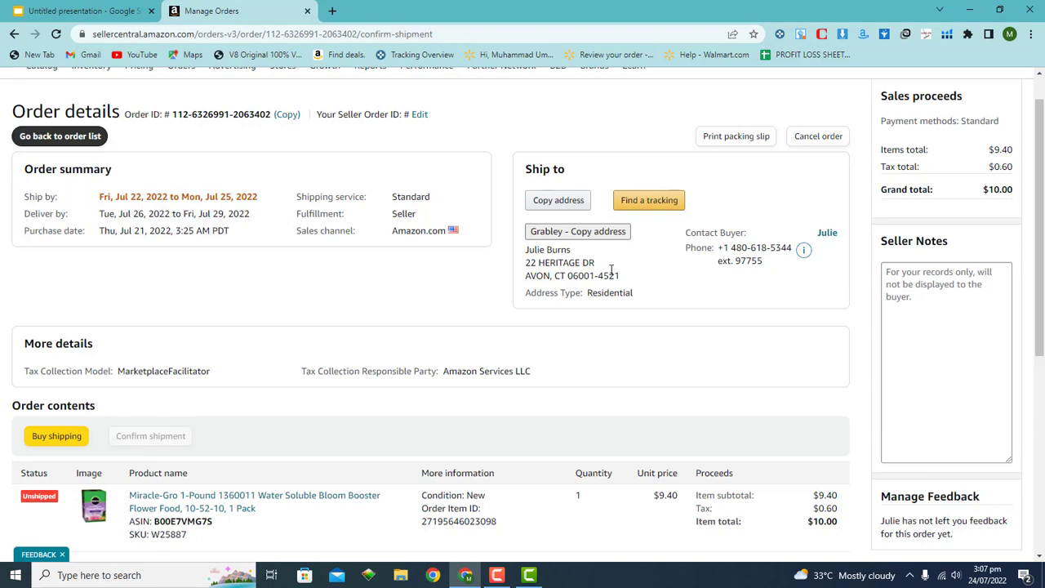
scroll(978, 254, down, 5)
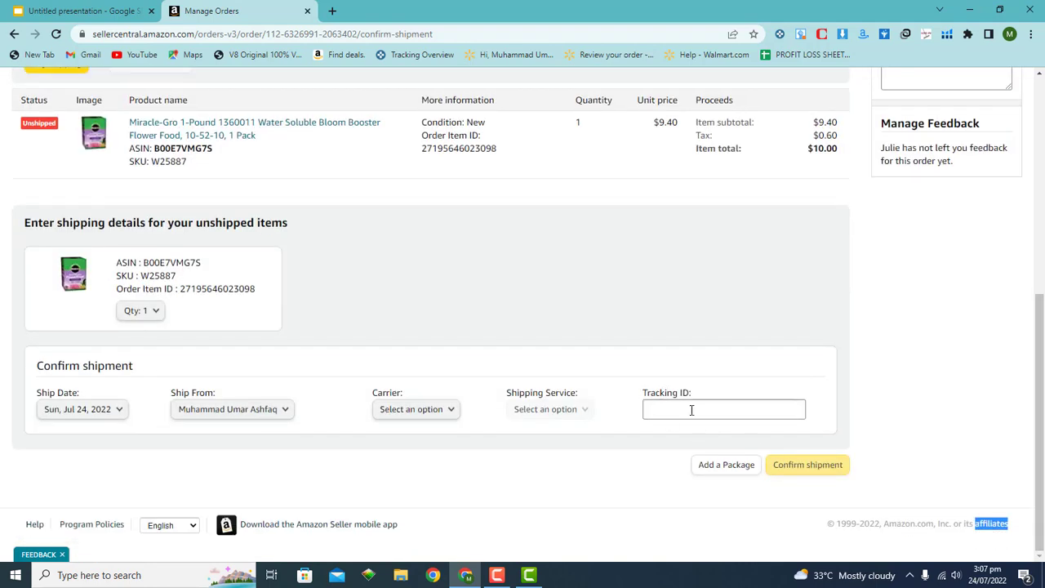
scroll(1042, 414, up, 5)
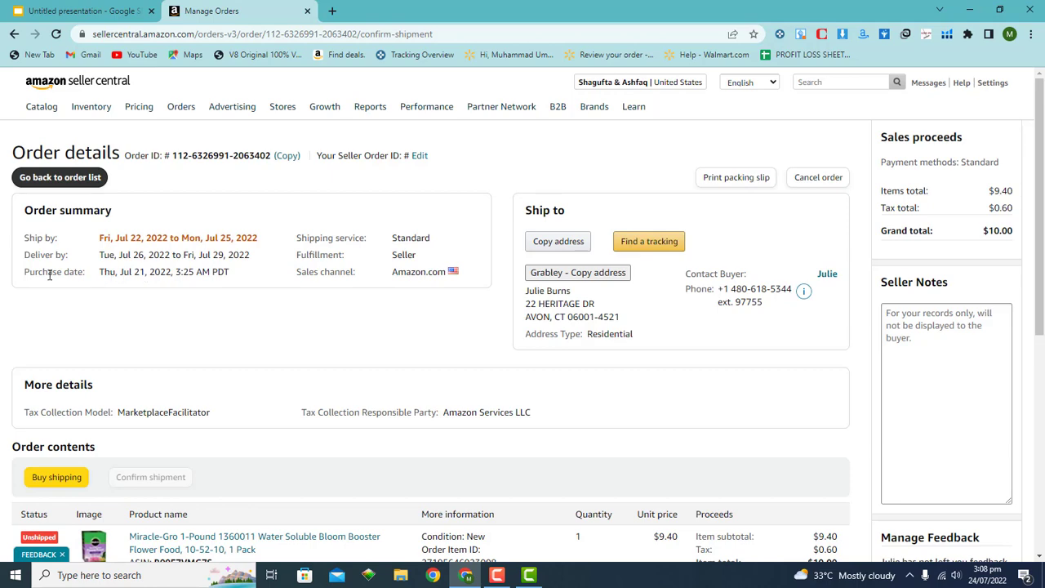
drag(1038, 275, 1042, 493)
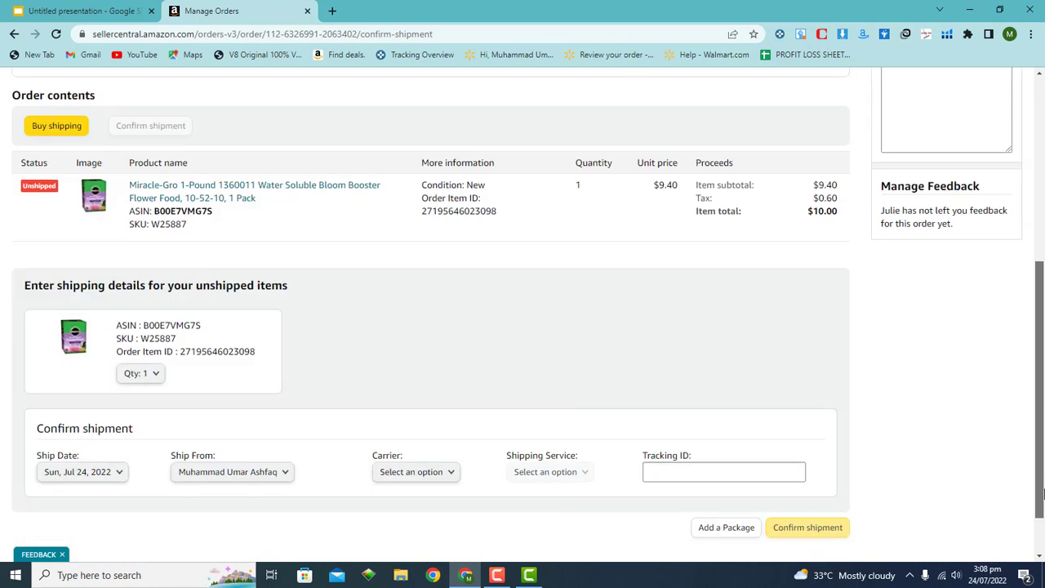
scroll(1041, 493, up, 5)
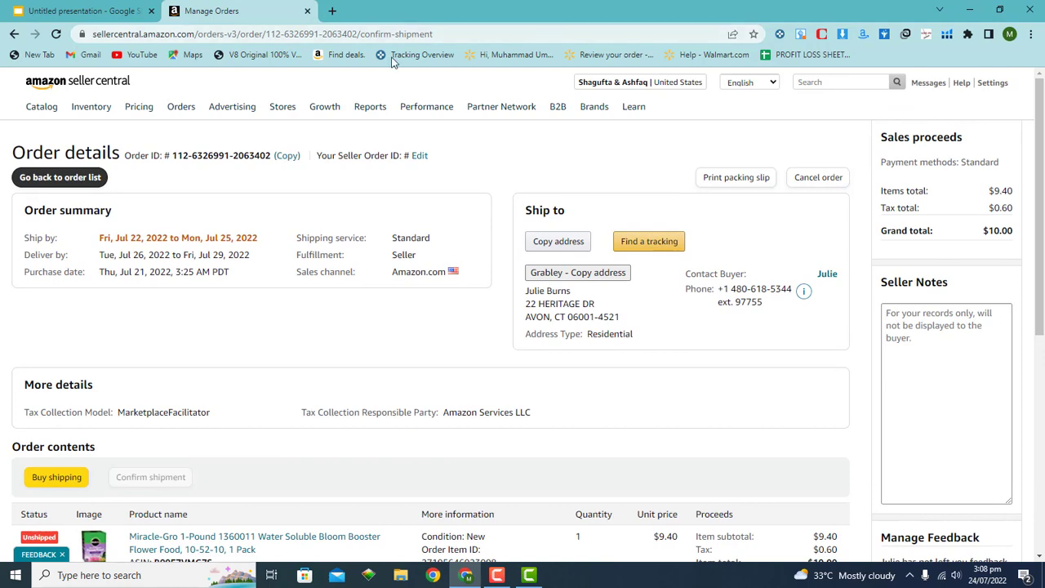
- Find Walmart through a Google search in a new browser tab and open the Walmart.com site
click(330, 11)
text(w)
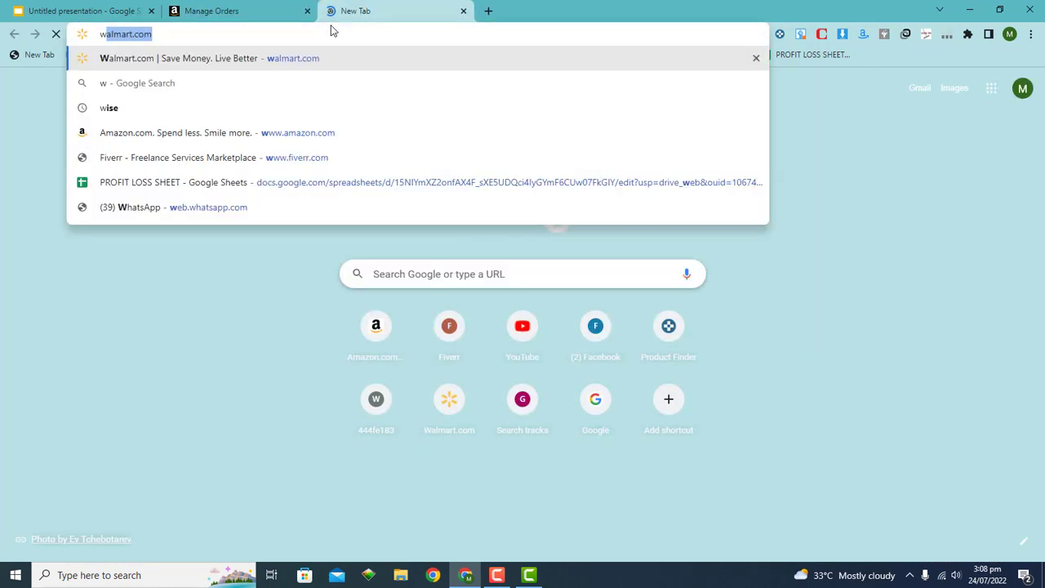
text(almatrt)
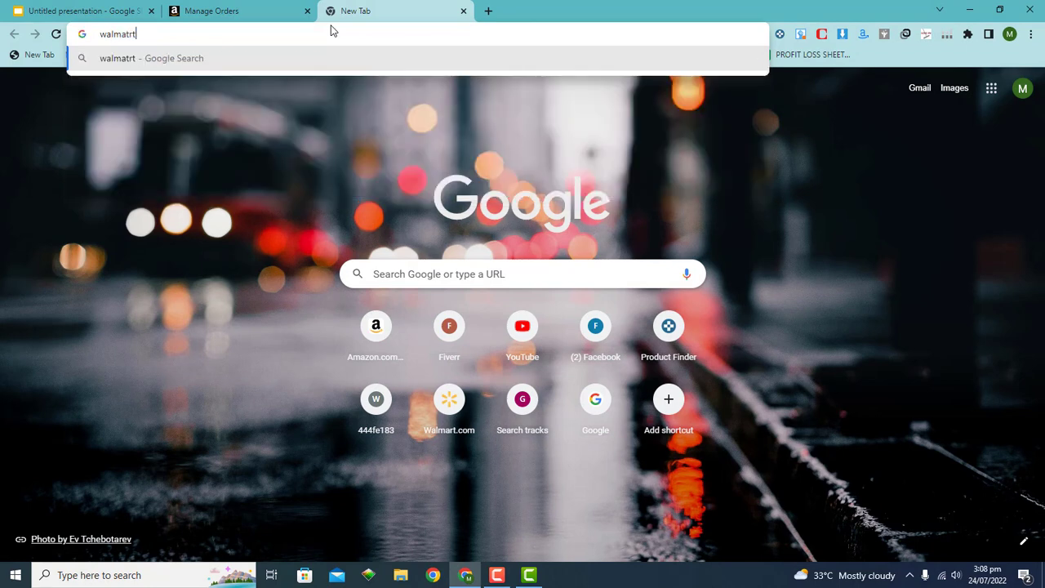
key(Return)
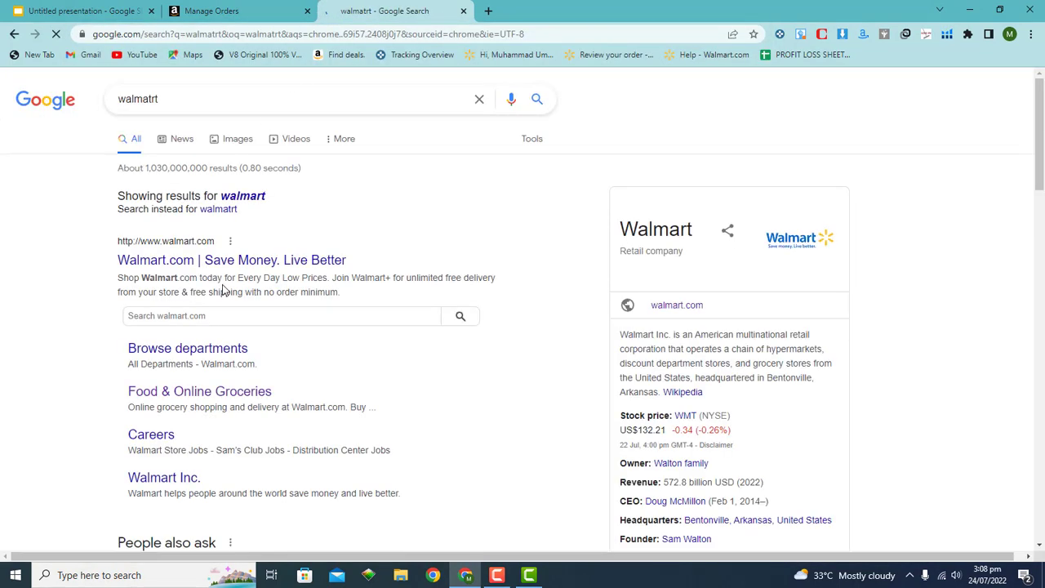
click(231, 260)
- Copy the full Miracle-Gro product title from the order contents in Amazon Seller Central
click(210, 11)
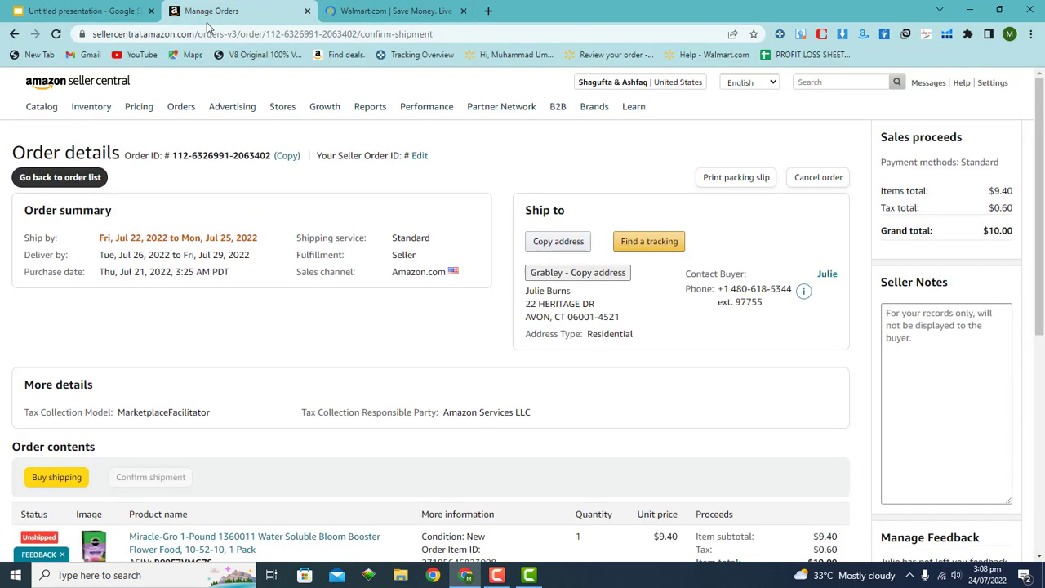
scroll(1042, 144, down, 2)
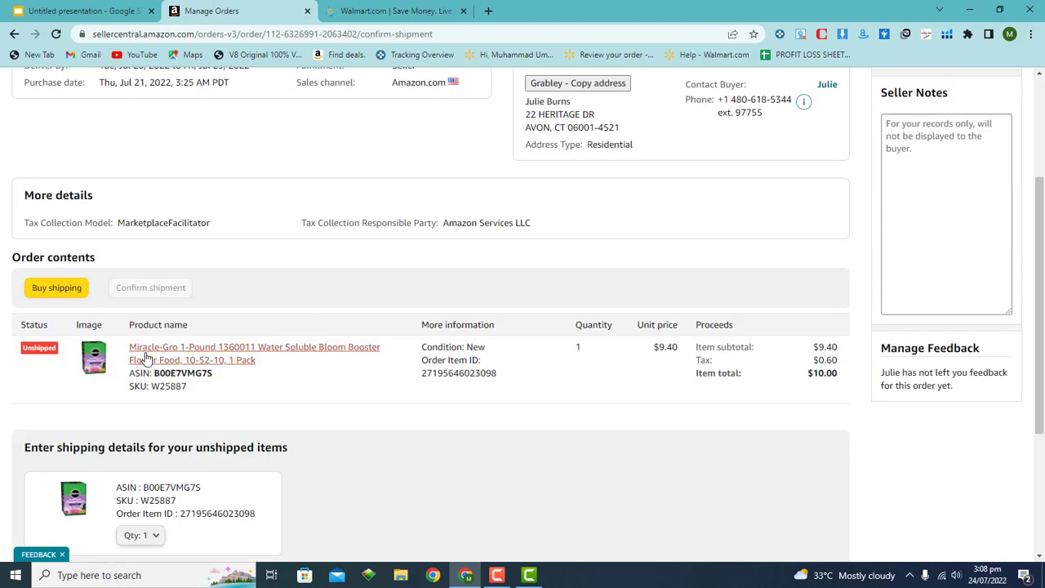
drag(128, 353, 256, 367)
right_click(244, 370)
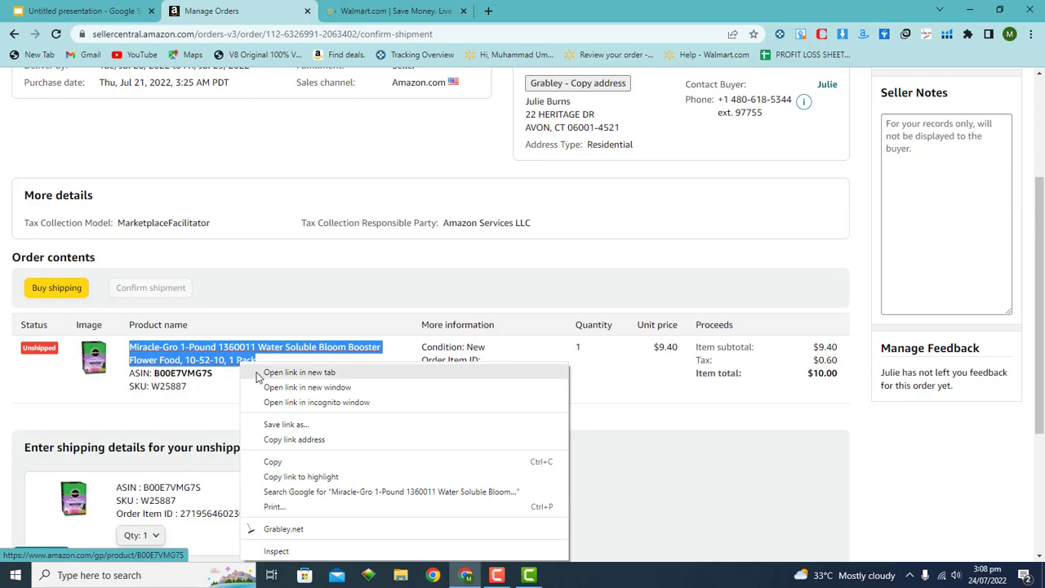
click(276, 461)
- Search Walmart for "Miracle-Gro 1-Pound 1360011 Water Soluble Bloom Booster Flower Food, 10-52-10, 1 Pack"
click(343, 11)
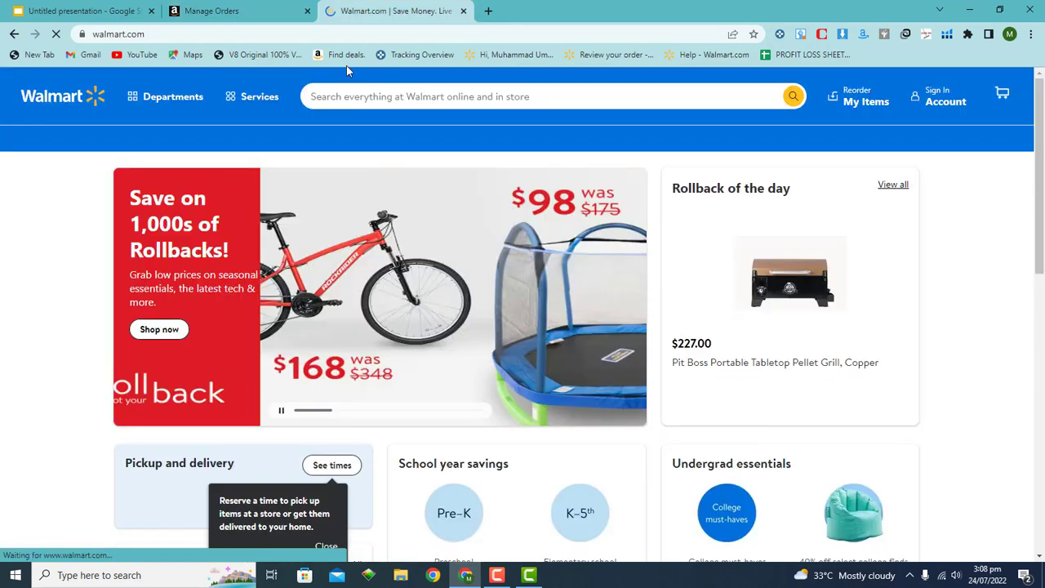
right_click(454, 98)
click(486, 202)
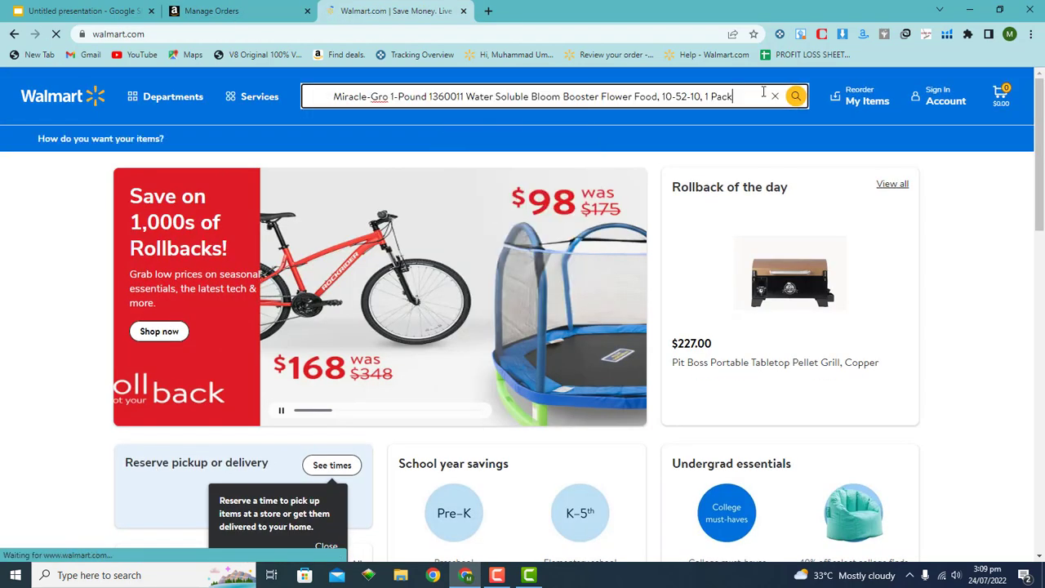
click(797, 97)
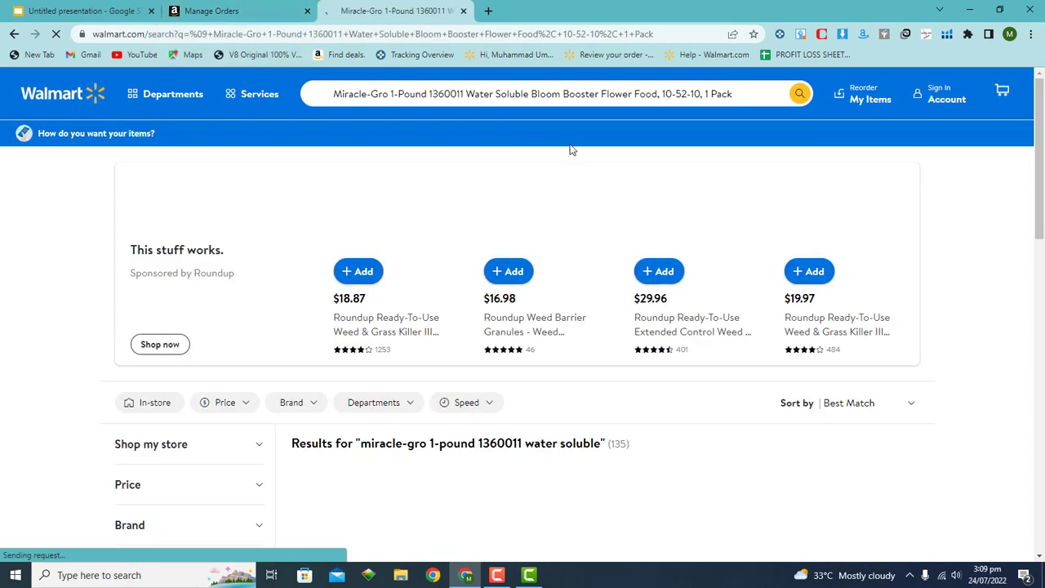
- Compare the Walmart results with the ordered product and open the Miracle-Gro Bloom Booster, 1.5 lb listing in a new tab
scroll(1042, 157, down, 3)
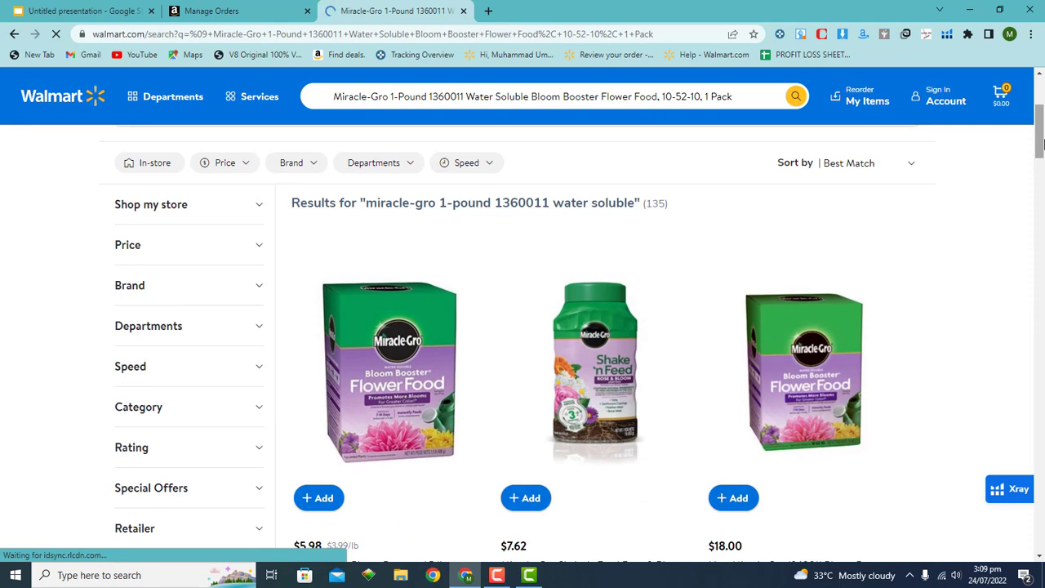
drag(1043, 142, 1042, 161)
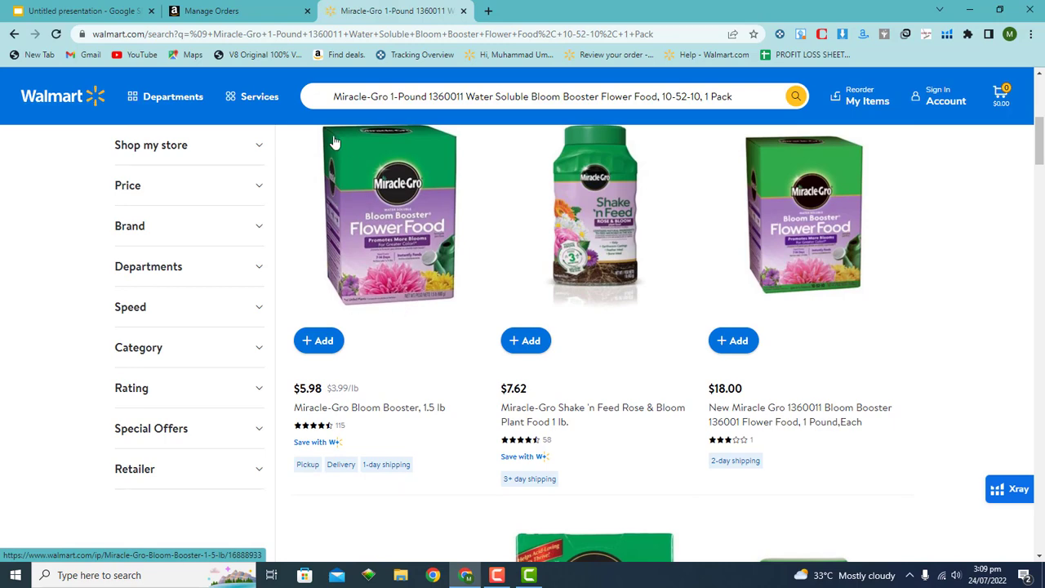
click(281, 8)
click(400, 10)
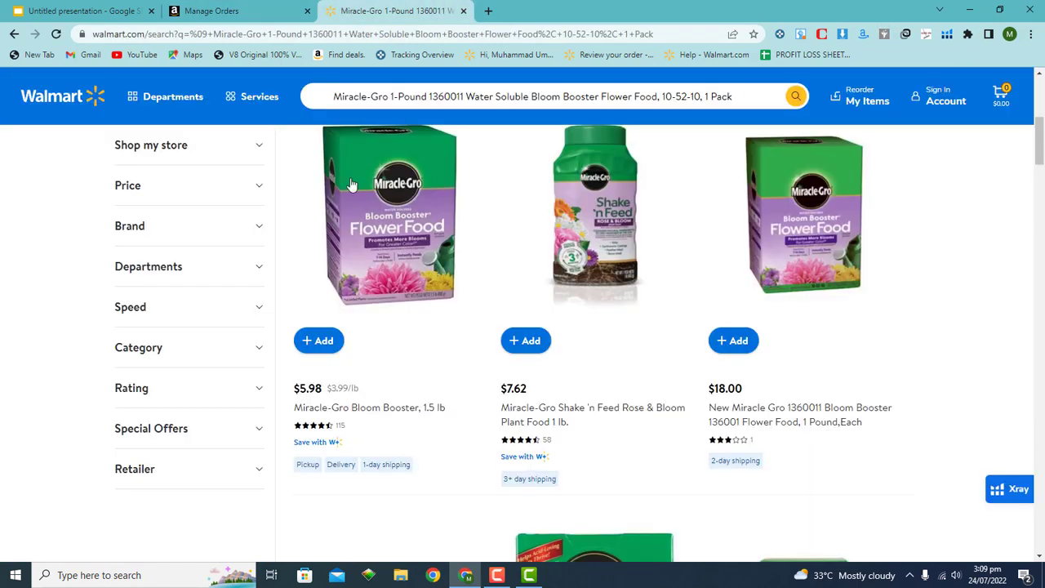
click(280, 10)
click(351, 10)
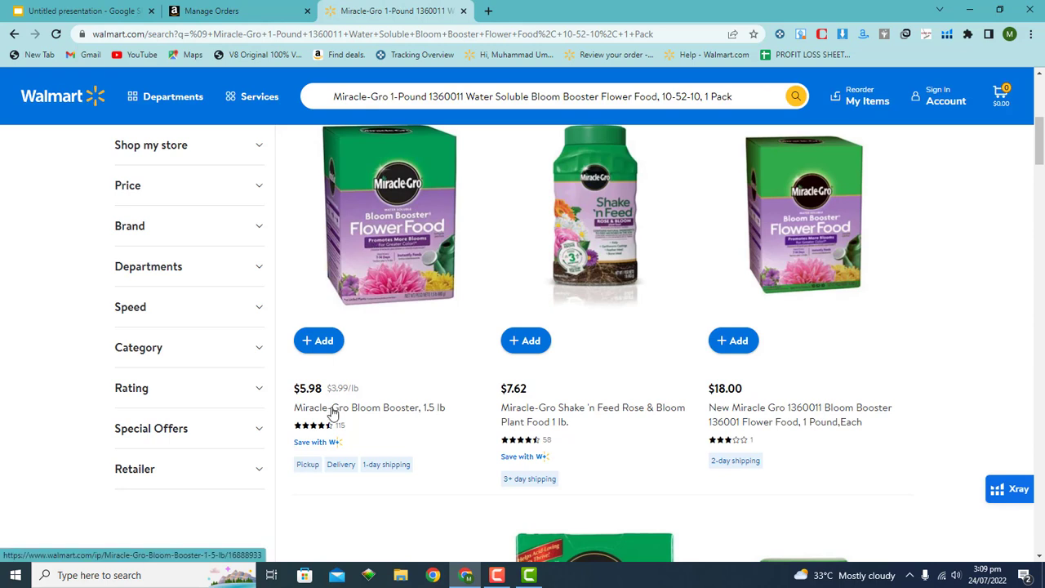
right_click(380, 317)
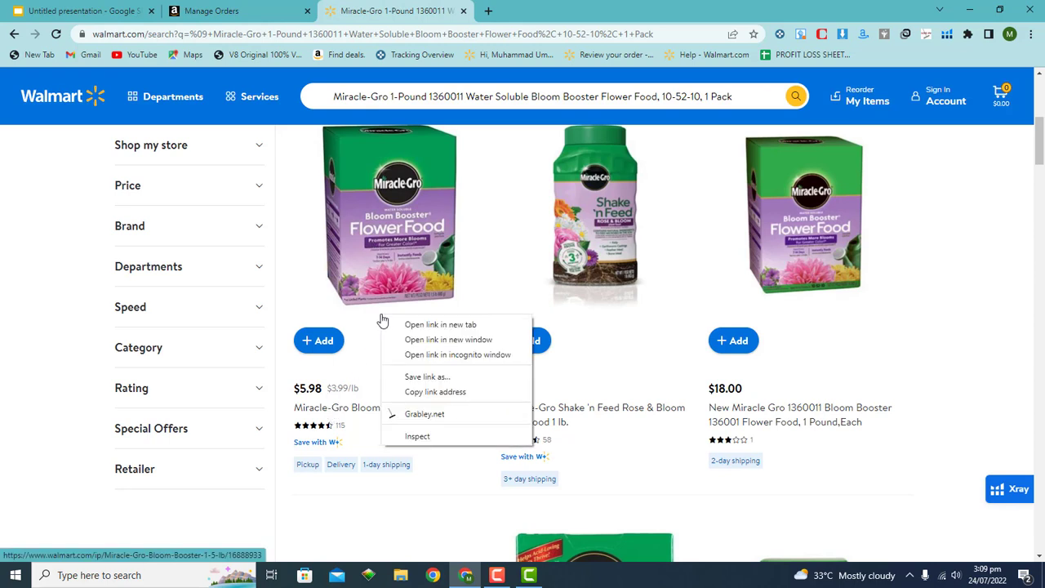
click(416, 324)
click(510, 10)
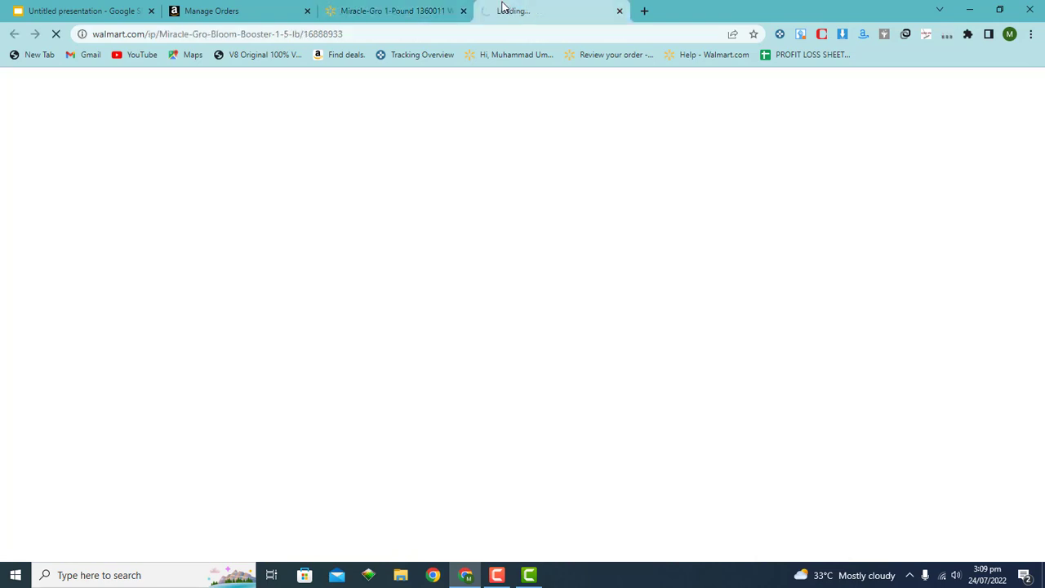
- Recheck the Amazon order details and add the Miracle-Gro Bloom Booster, 1.5 lb to the Walmart cart
click(404, 16)
click(211, 10)
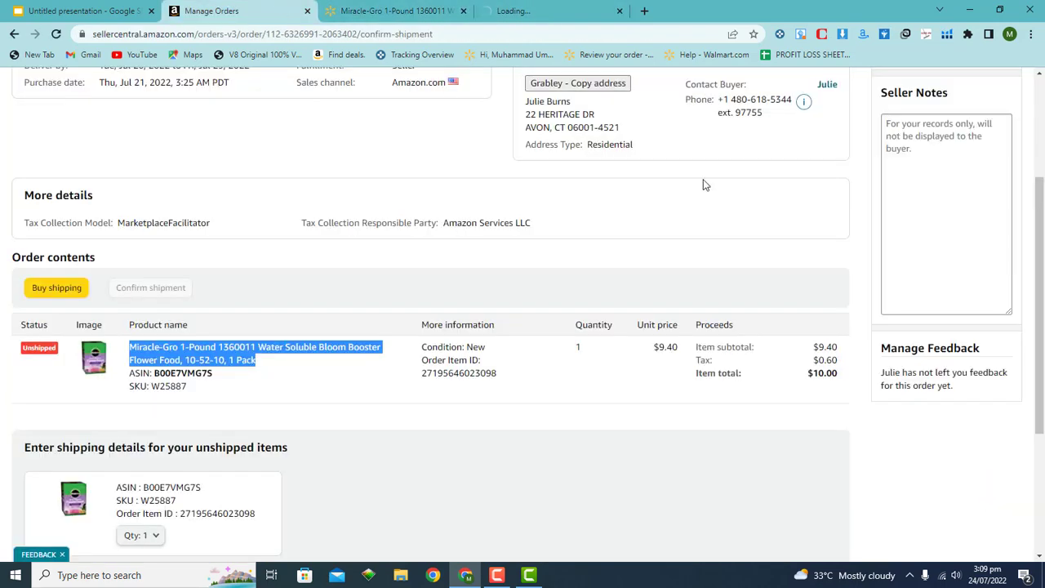
scroll(1042, 235, up, 3)
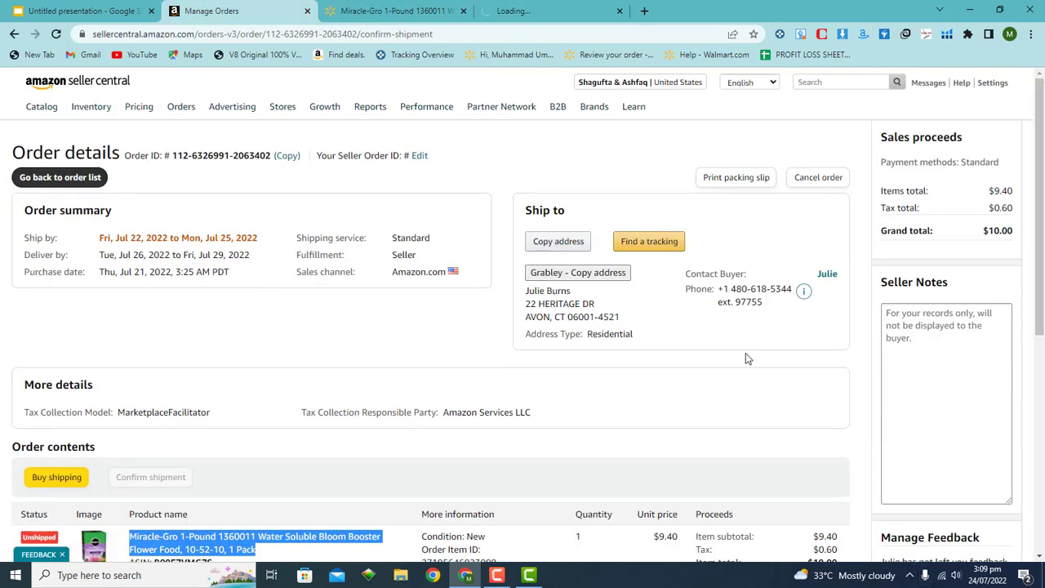
click(539, 11)
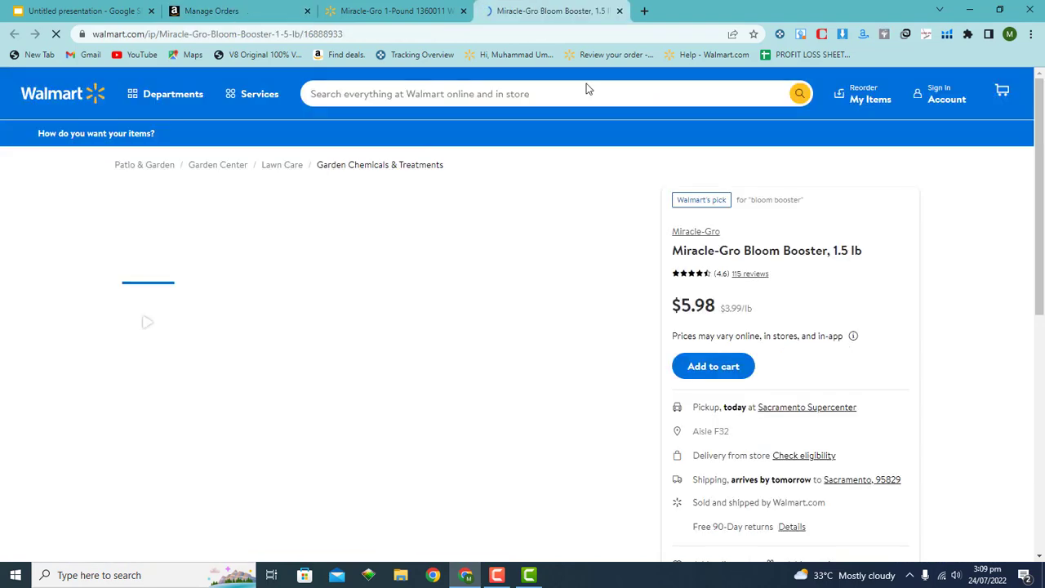
click(723, 374)
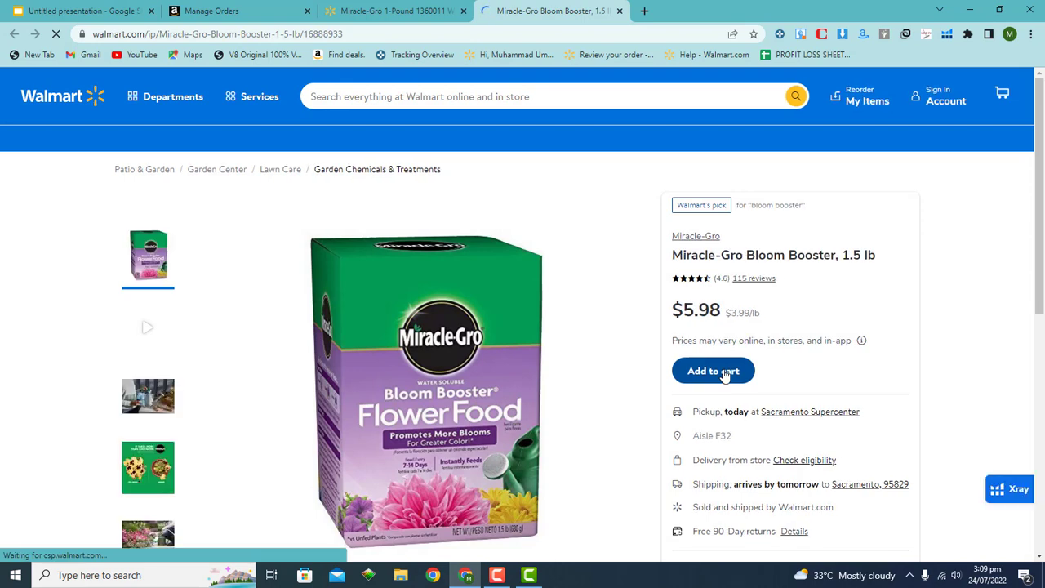
click(723, 374)
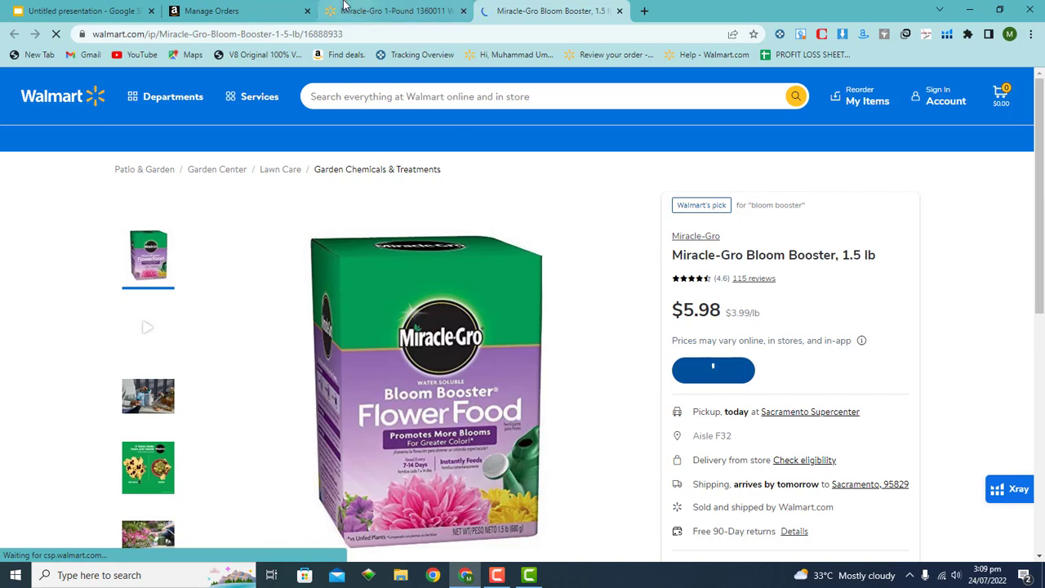
- Check the ordered quantity in the Amazon order contents and return to the Walmart product page
key(ctrl+shift+Tab)
key(ctrl+shift+Tab)
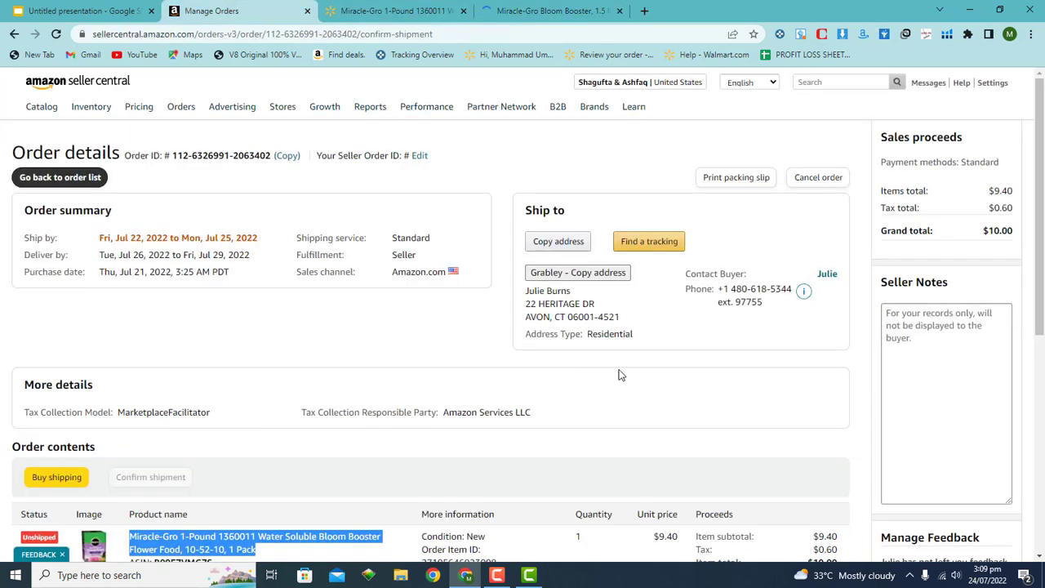
click(578, 532)
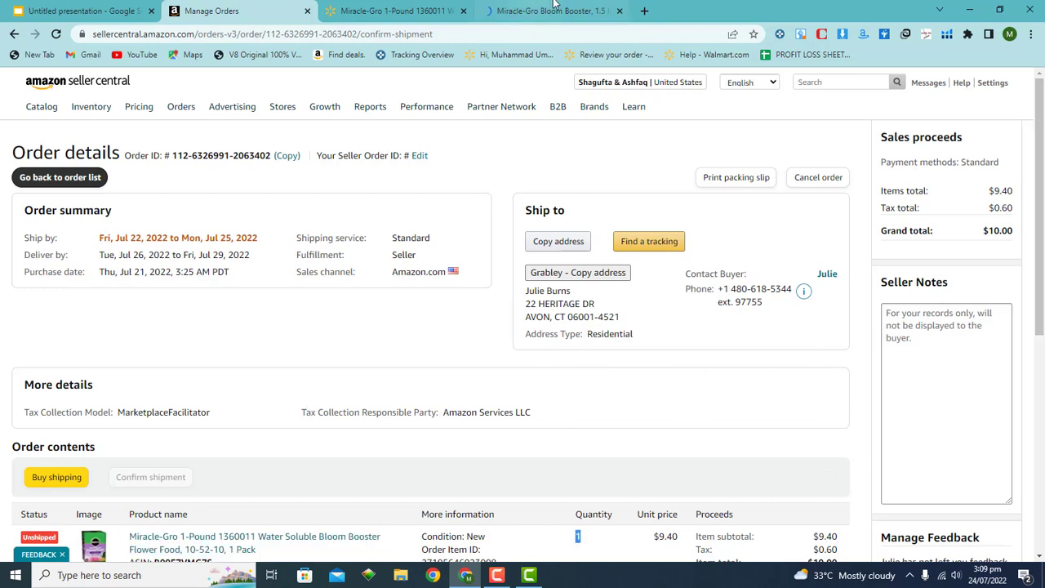
key(ctrl+Tab)
key(ctrl+Tab)
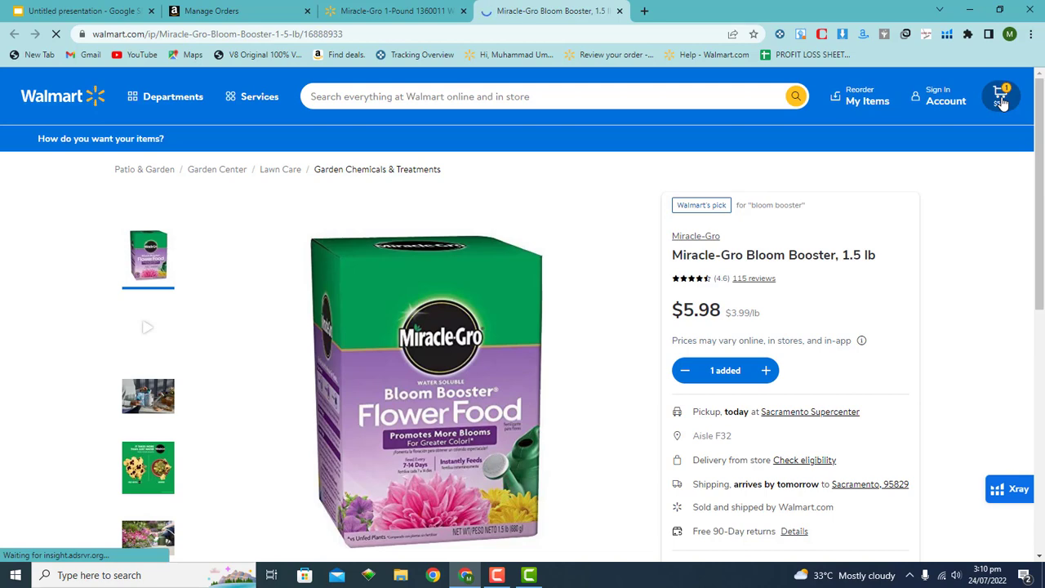
- Close the Walmart search results, leaving the cart page open, and switch back to the Amazon order details
click(458, 11)
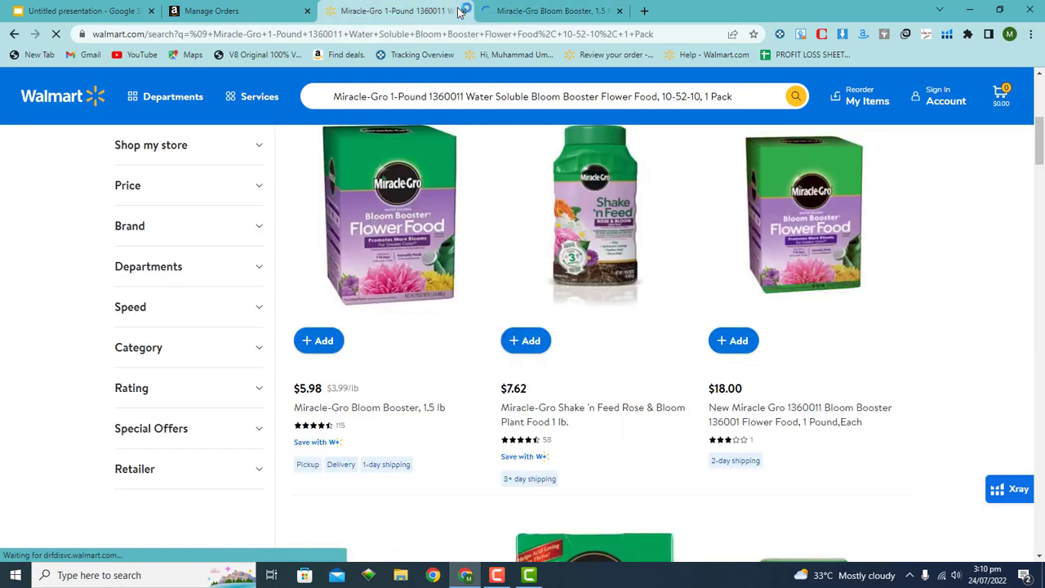
click(462, 11)
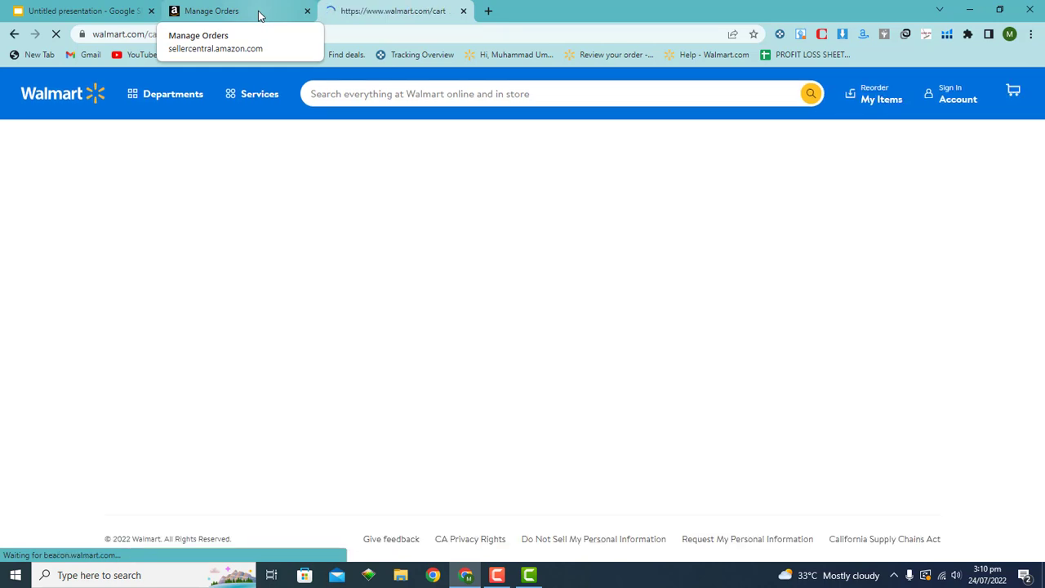
click(259, 14)
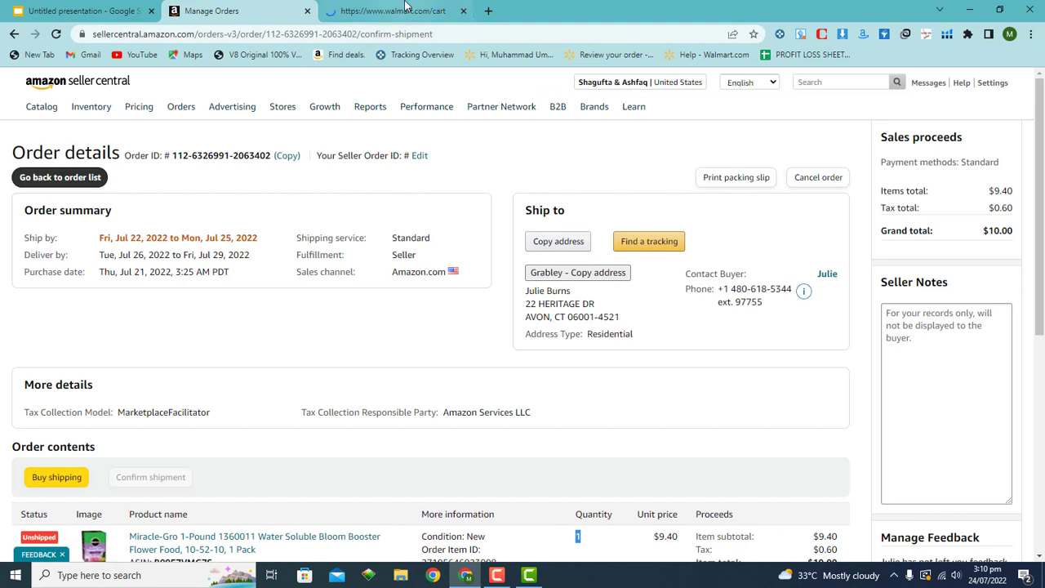
- Switch to the Walmart cart page
click(405, 8)
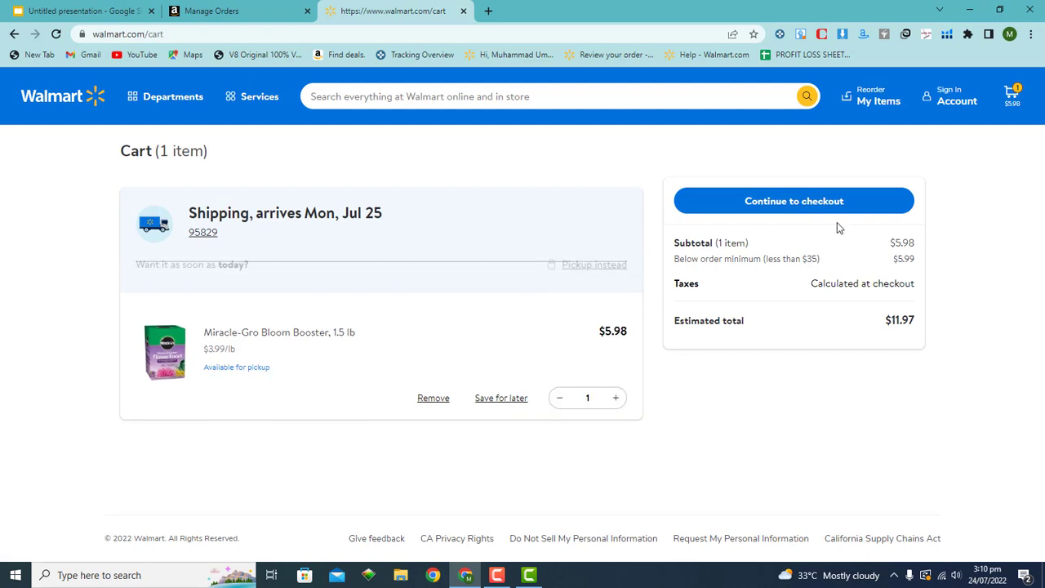
click(813, 214)
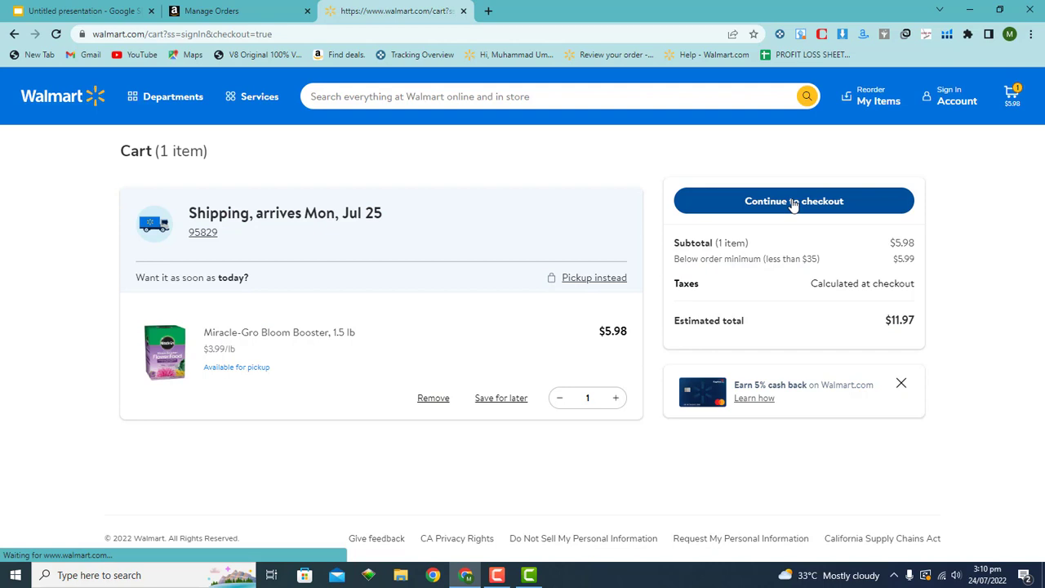
click(792, 202)
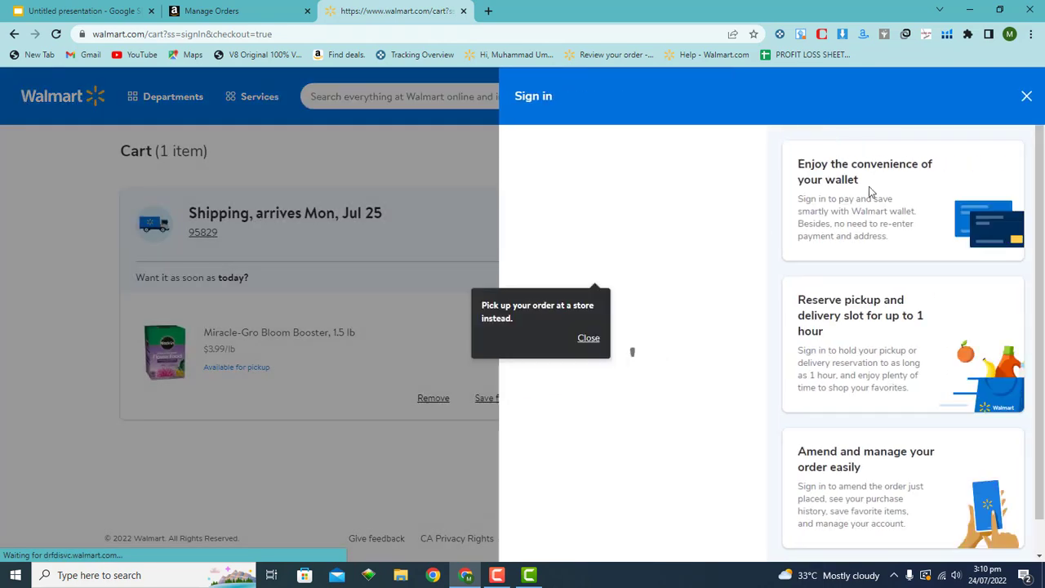
click(1026, 96)
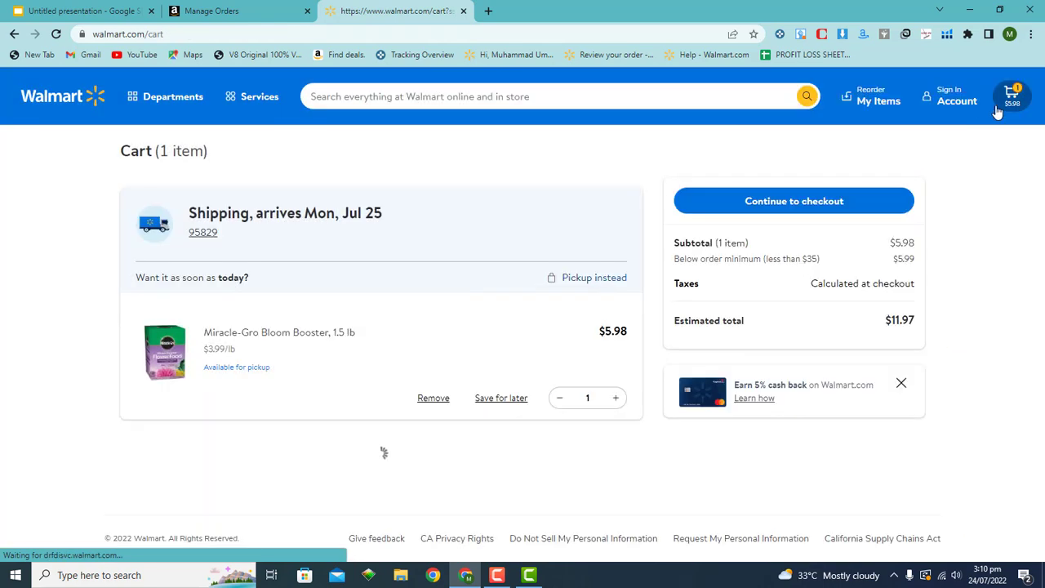
click(819, 214)
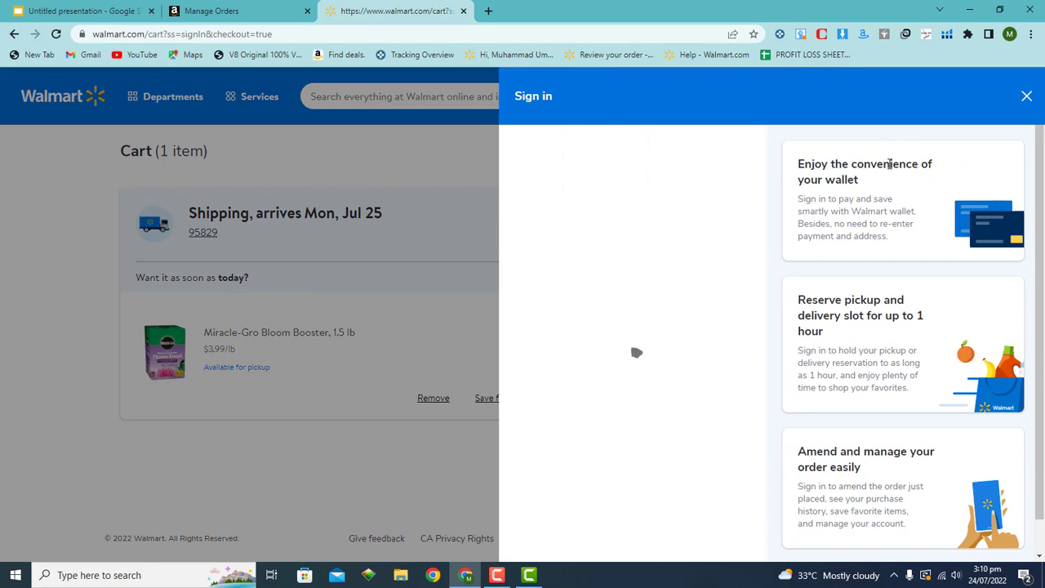
click(1026, 96)
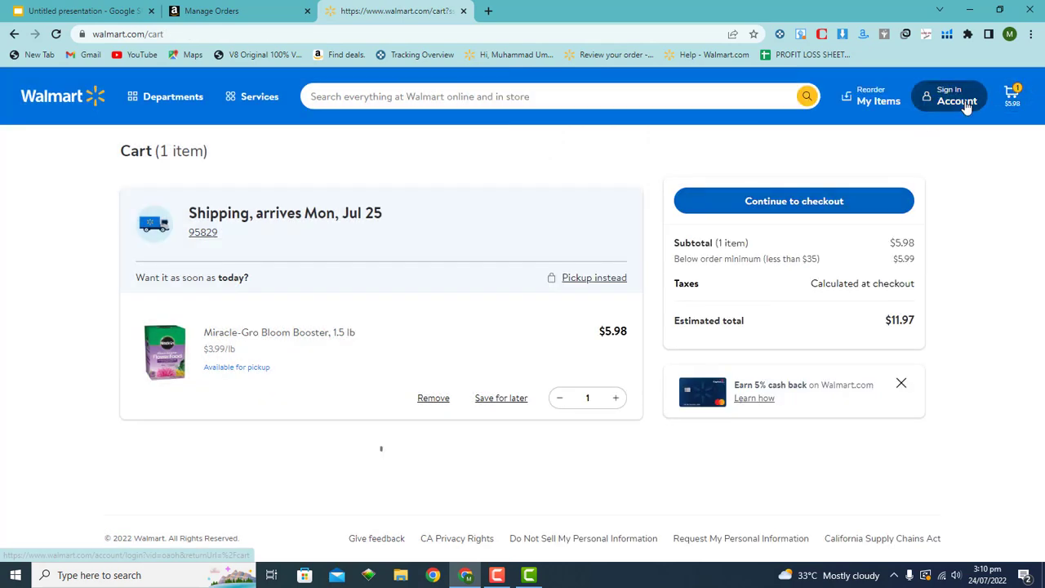
- Sign in to the Walmart account with the e-mail address and login saved in the browser
click(966, 106)
click(955, 149)
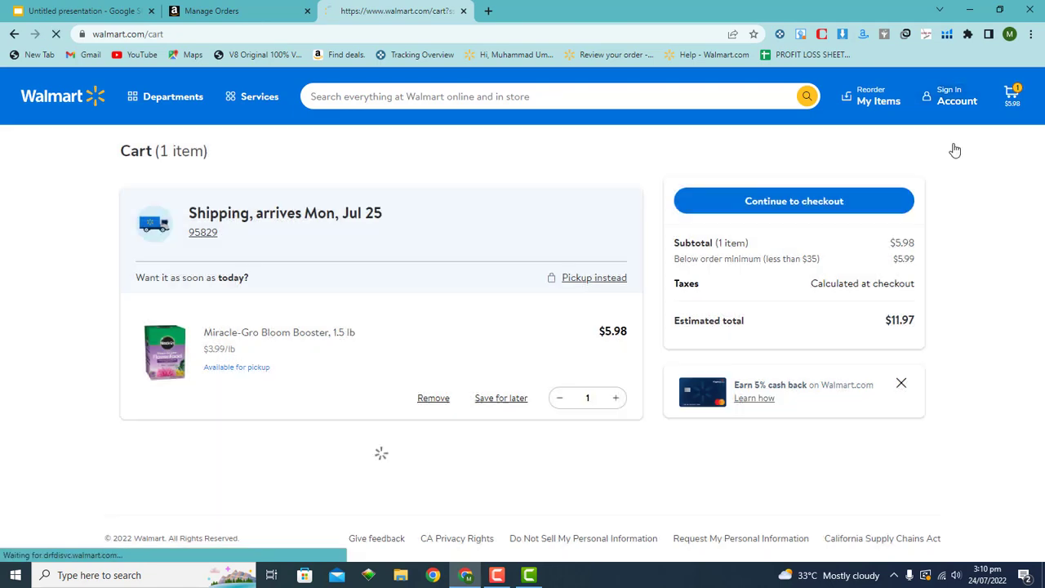
click(946, 111)
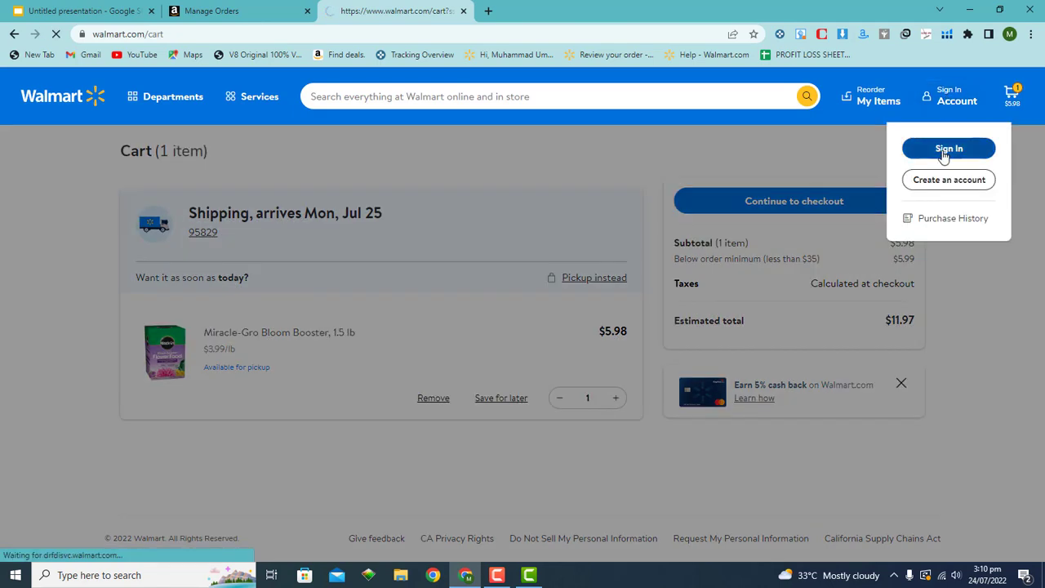
click(944, 152)
click(942, 99)
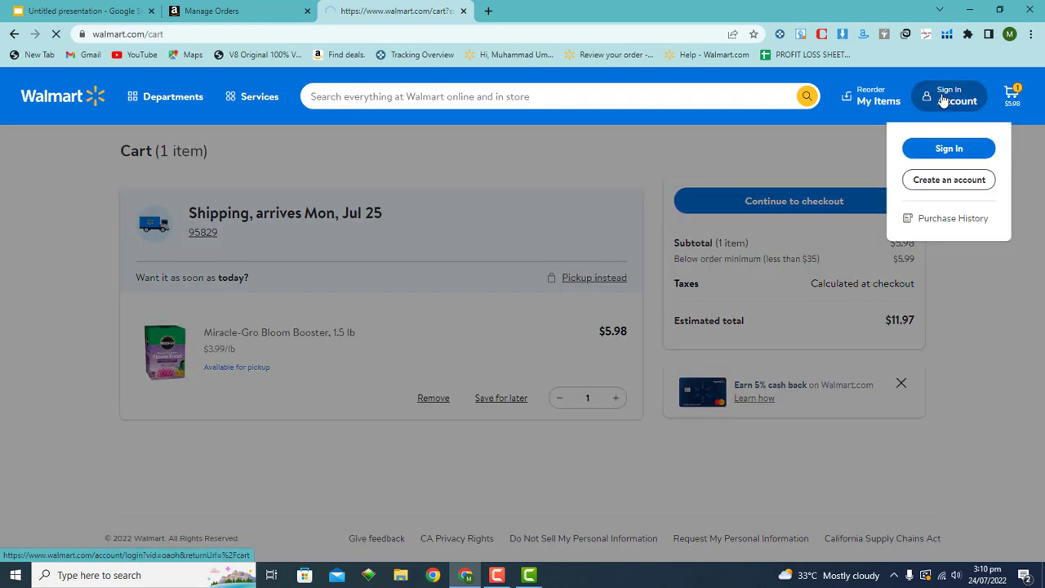
click(947, 149)
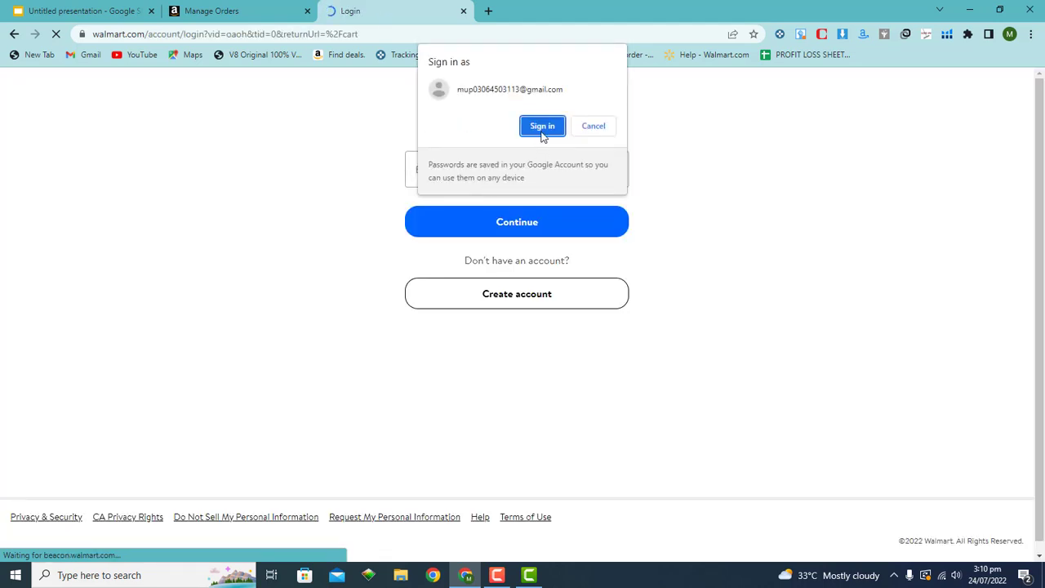
click(542, 126)
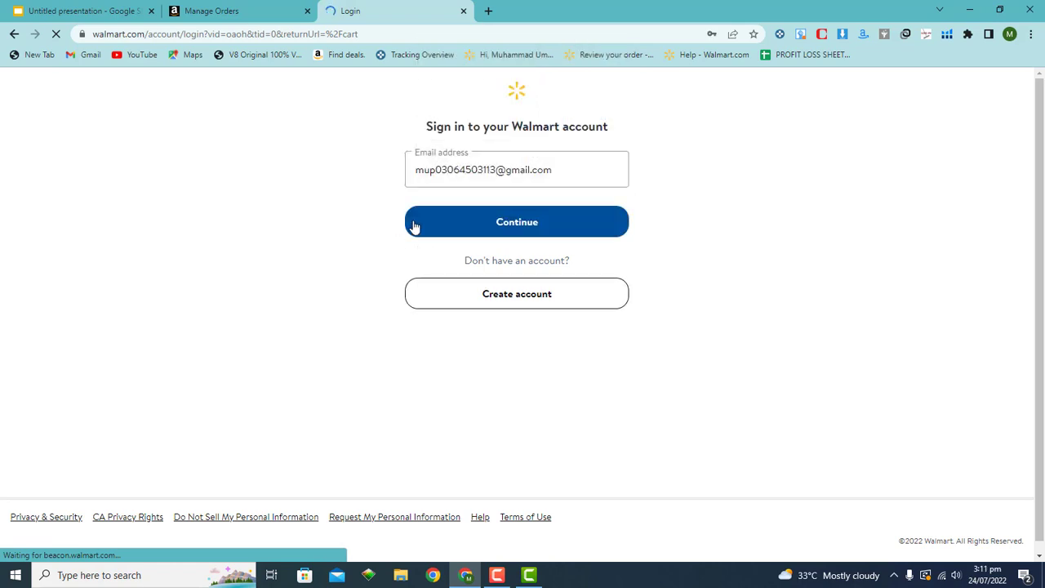
click(439, 229)
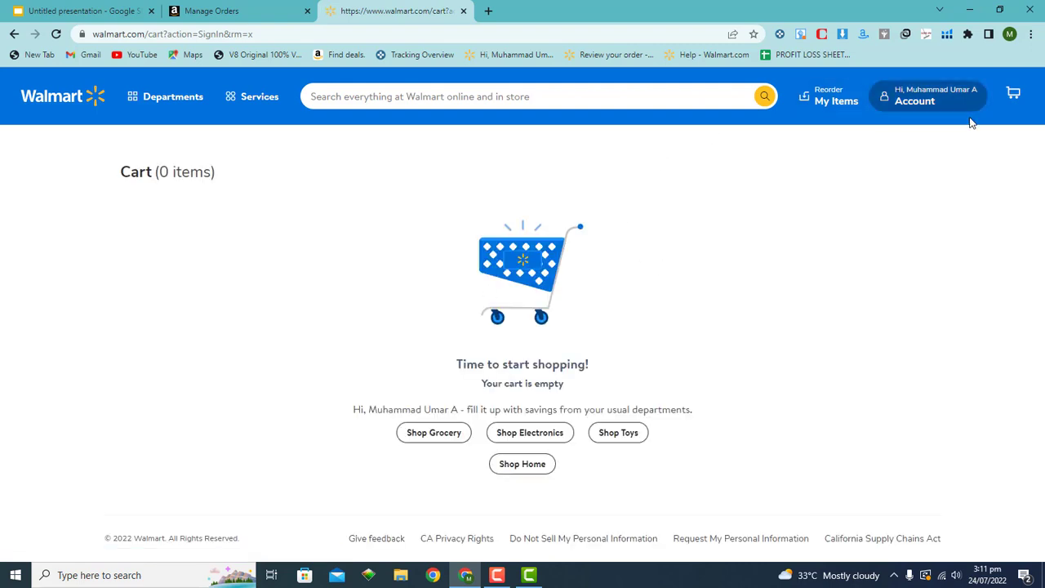
- Continue to checkout and open the selected shipping address for editing
click(782, 200)
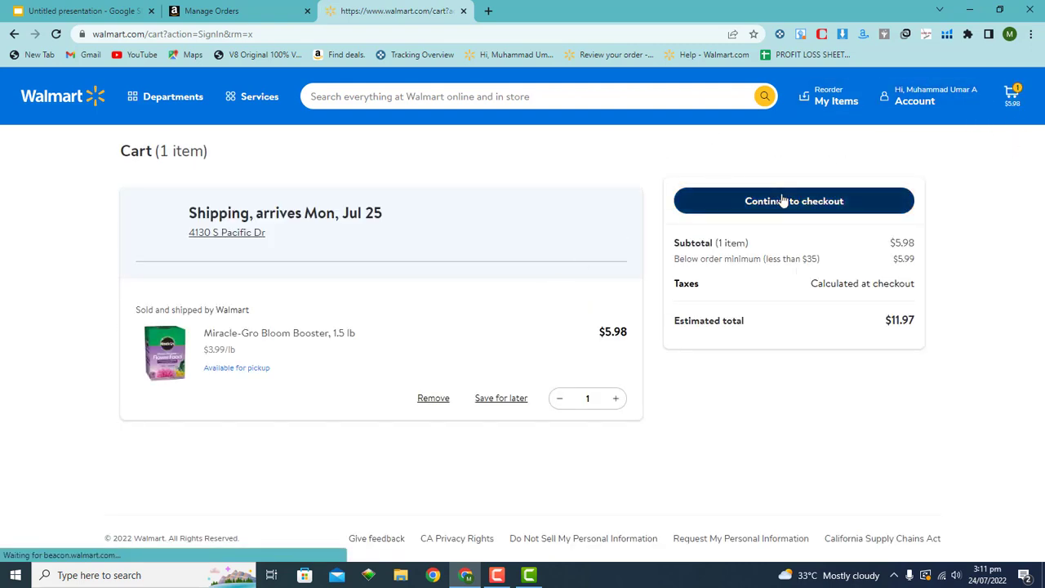
click(768, 209)
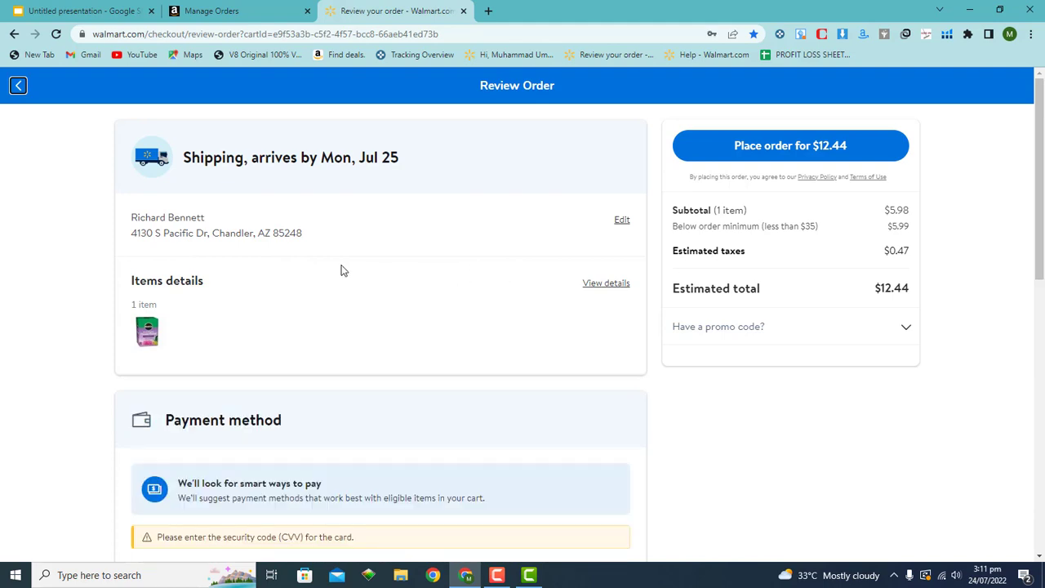
click(624, 227)
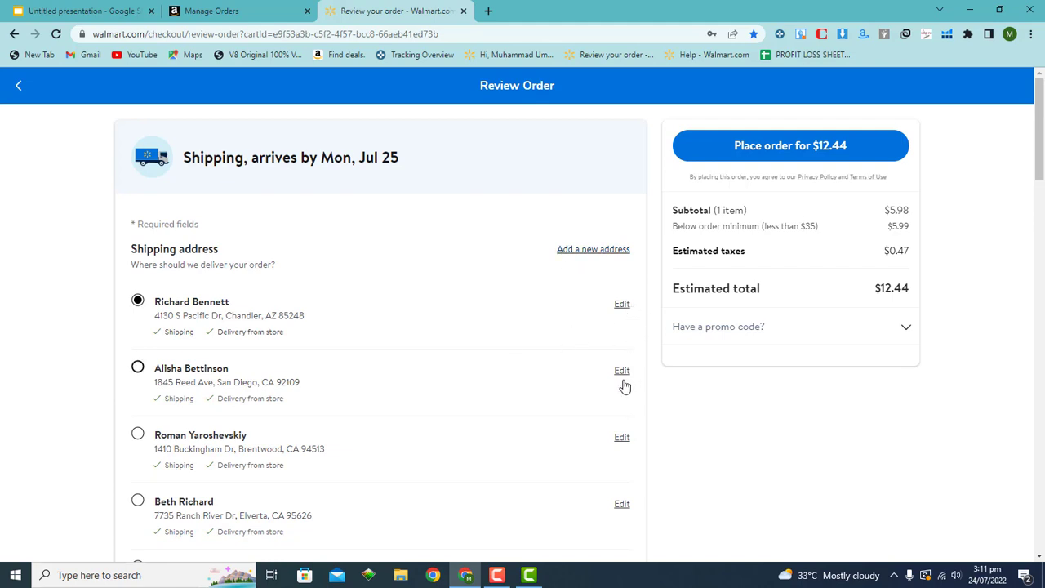
click(619, 255)
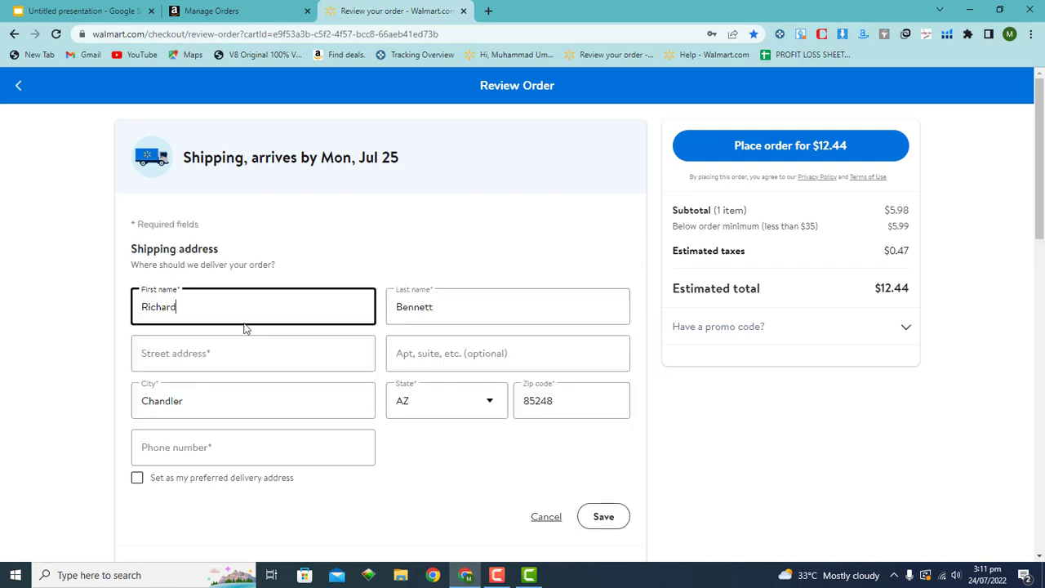
- Clear the last name, city and first name from the Walmart shipping address form
drag(232, 309, 136, 313)
click(137, 313)
drag(427, 307, 388, 349)
click(433, 334)
key(BackSpace)
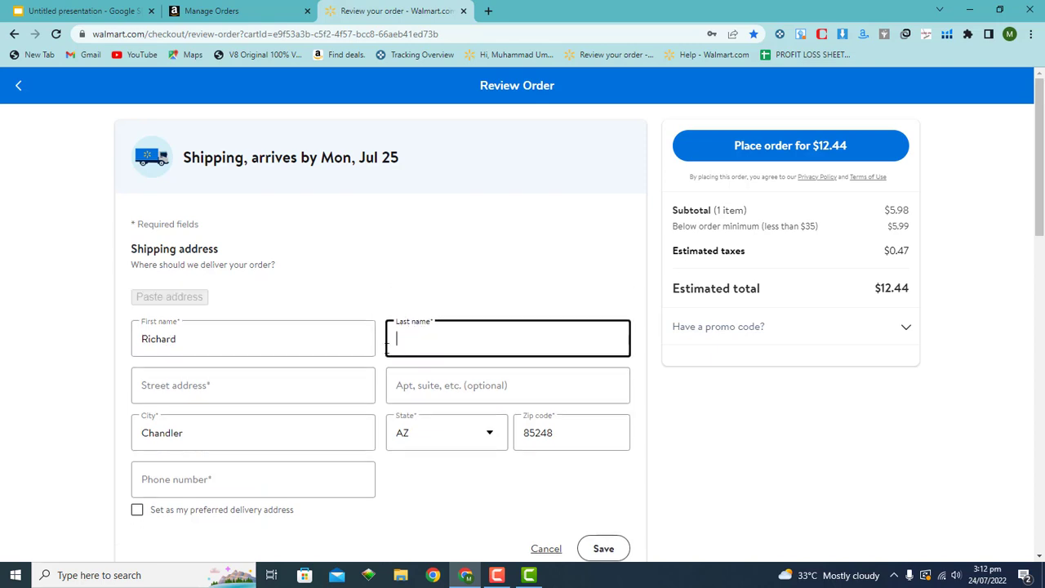
drag(245, 444, 100, 435)
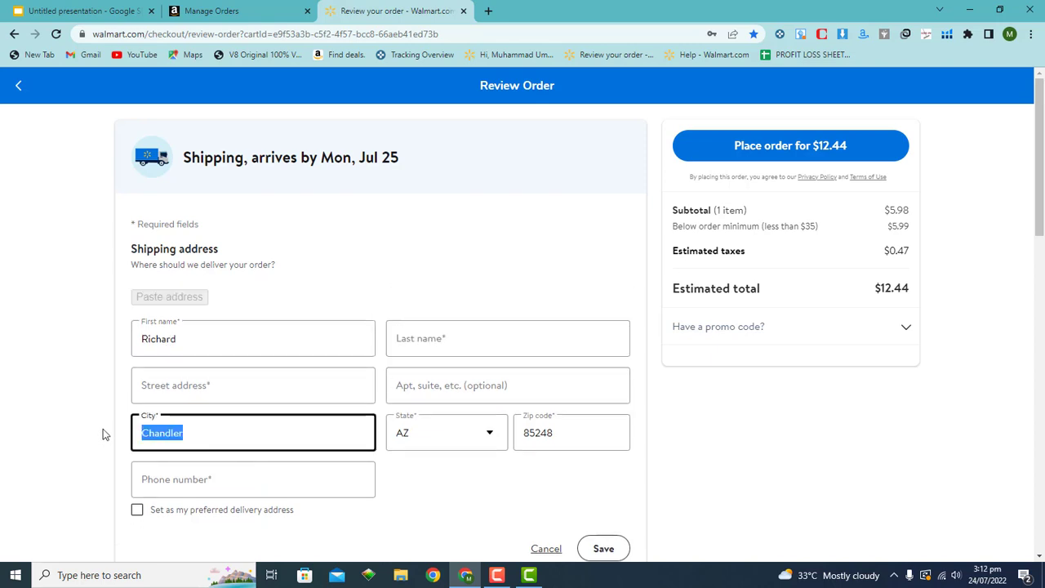
key(BackSpace)
scroll(979, 228, down, 1)
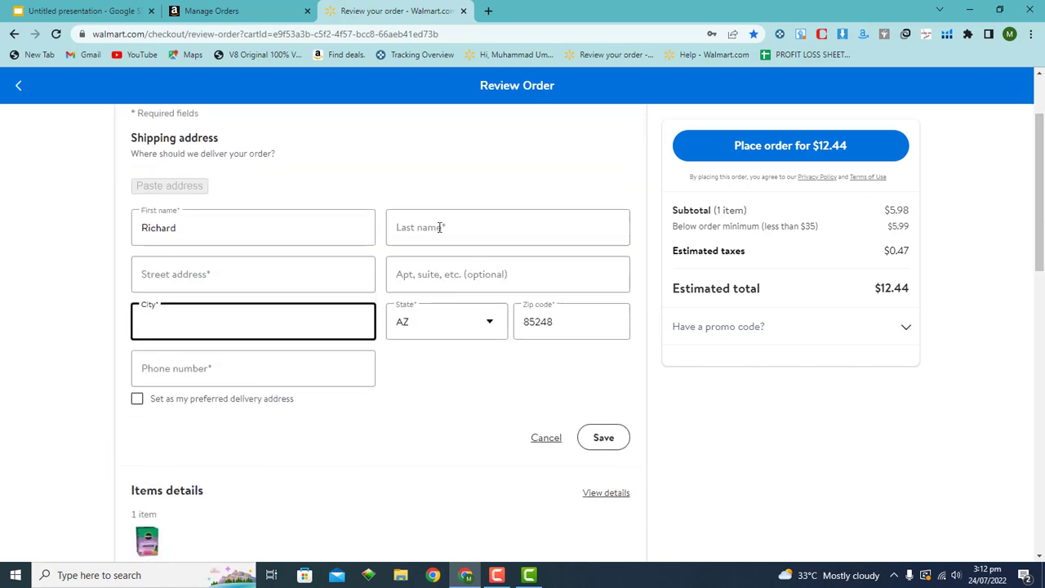
drag(189, 228, 121, 234)
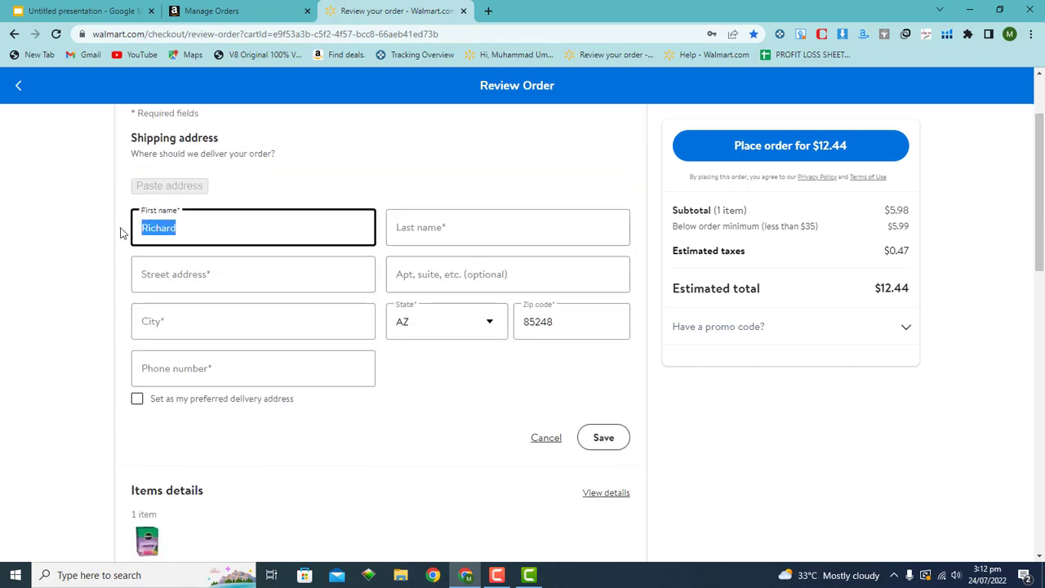
key(BackSpace)
- Copy the buyer's full name from the Amazon order and paste it as the first name in the Walmart shipping address
click(237, 11)
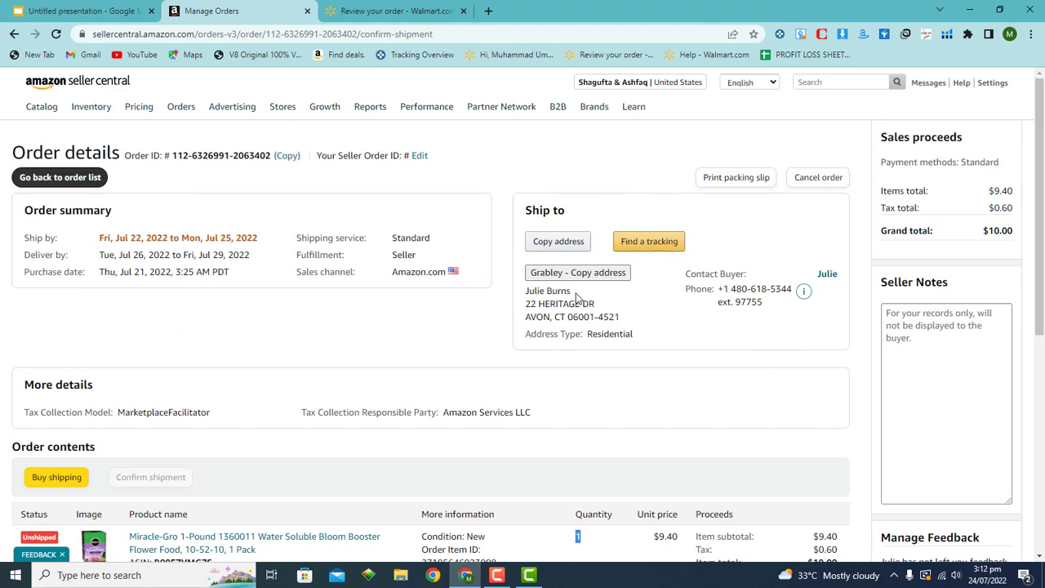
drag(575, 296, 524, 294)
right_click(534, 292)
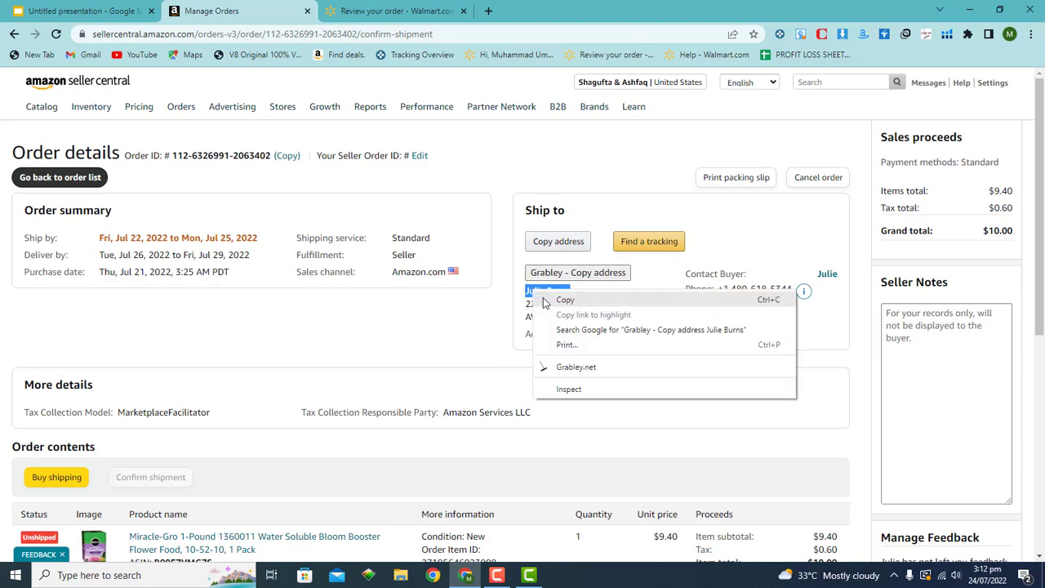
click(555, 299)
click(383, 11)
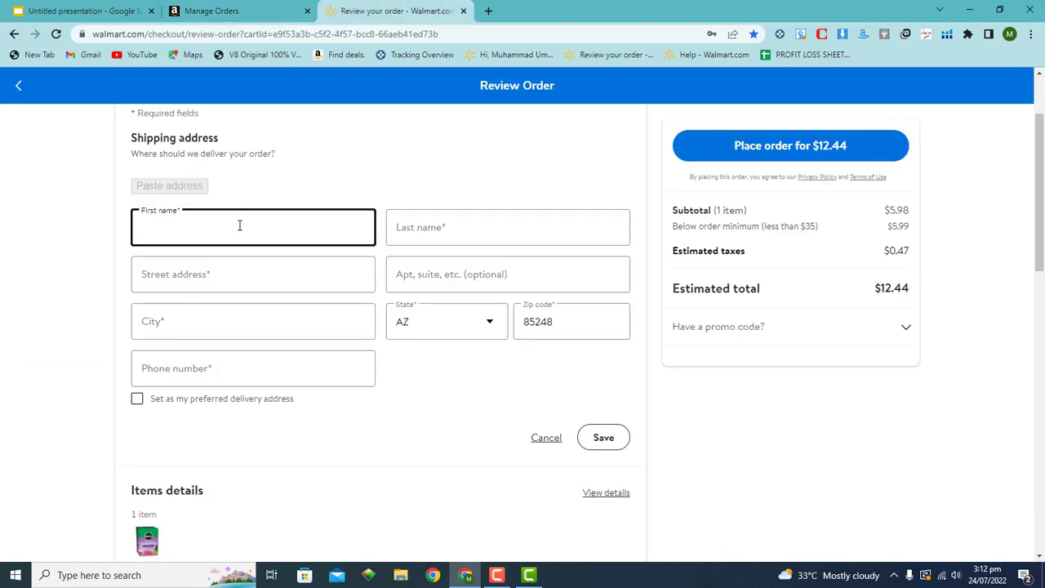
right_click(239, 226)
click(266, 324)
- Cut the buyer's last name out of the first name field and paste it into the last name field
drag(226, 233, 167, 231)
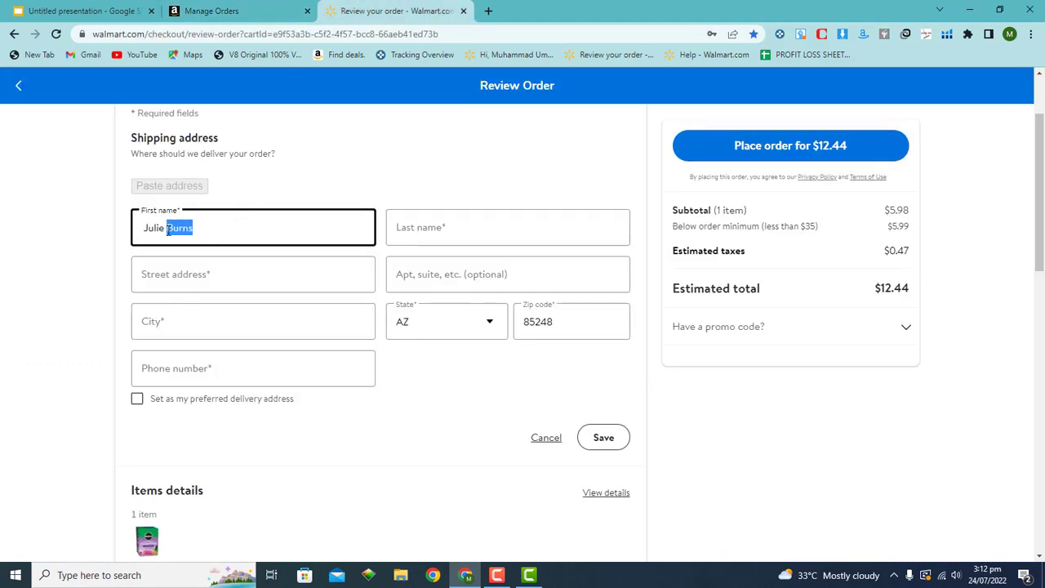
right_click(171, 229)
click(201, 260)
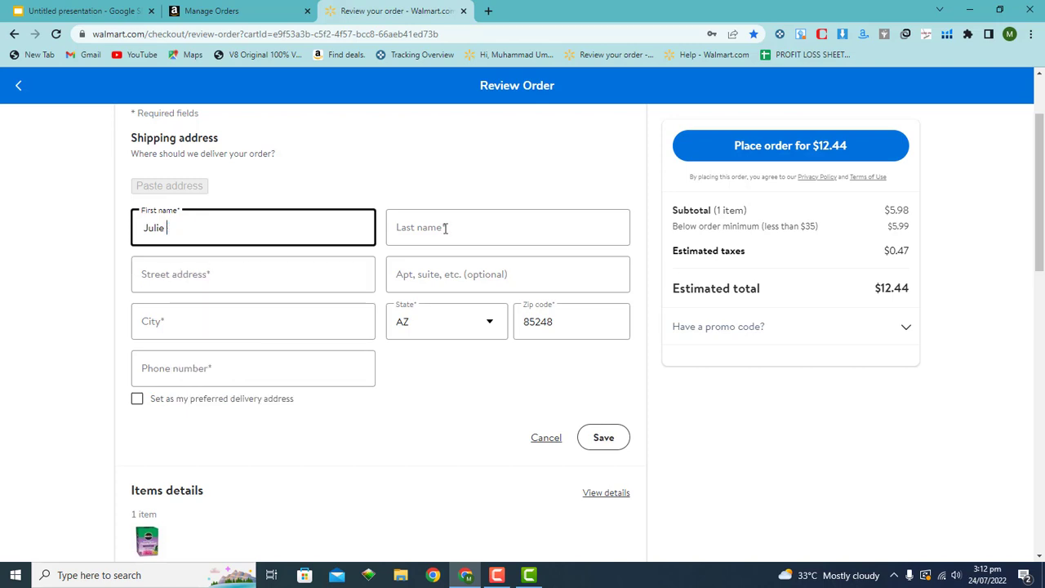
click(445, 227)
right_click(445, 228)
click(478, 326)
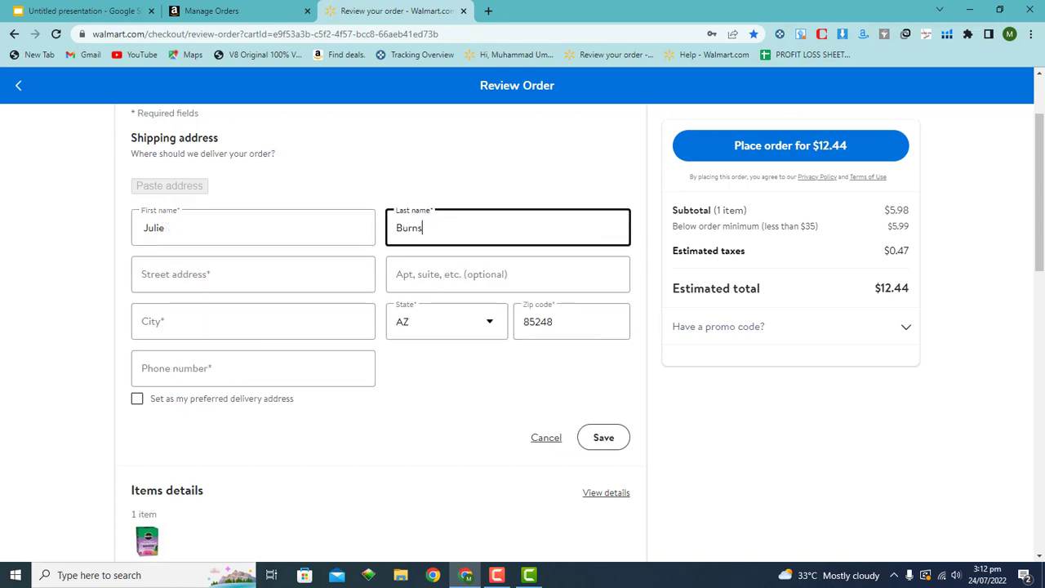
- Copy the buyer's street address from the Amazon order and paste it into the Walmart street address field
click(290, 17)
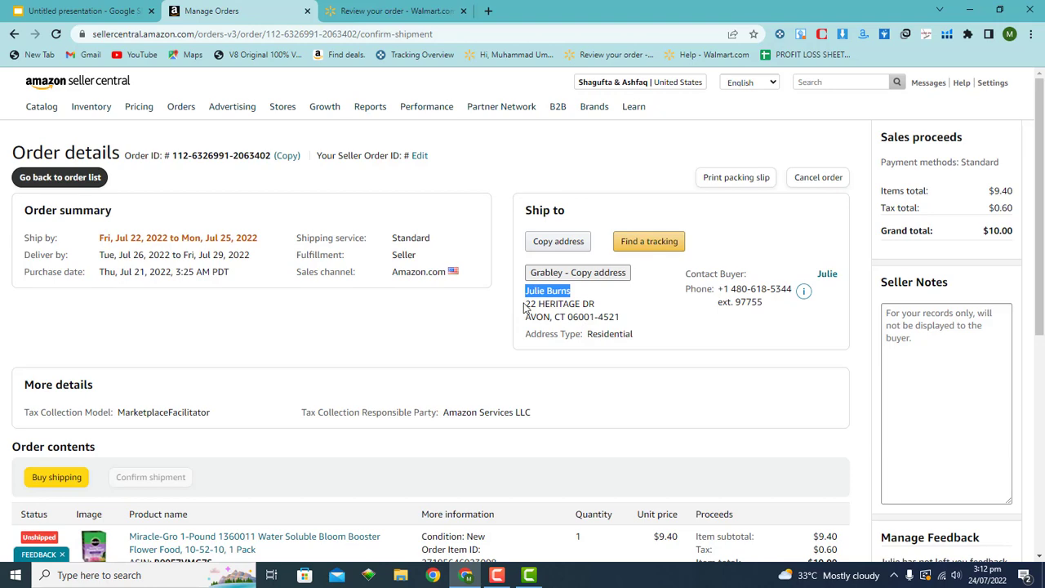
triple_click(561, 307)
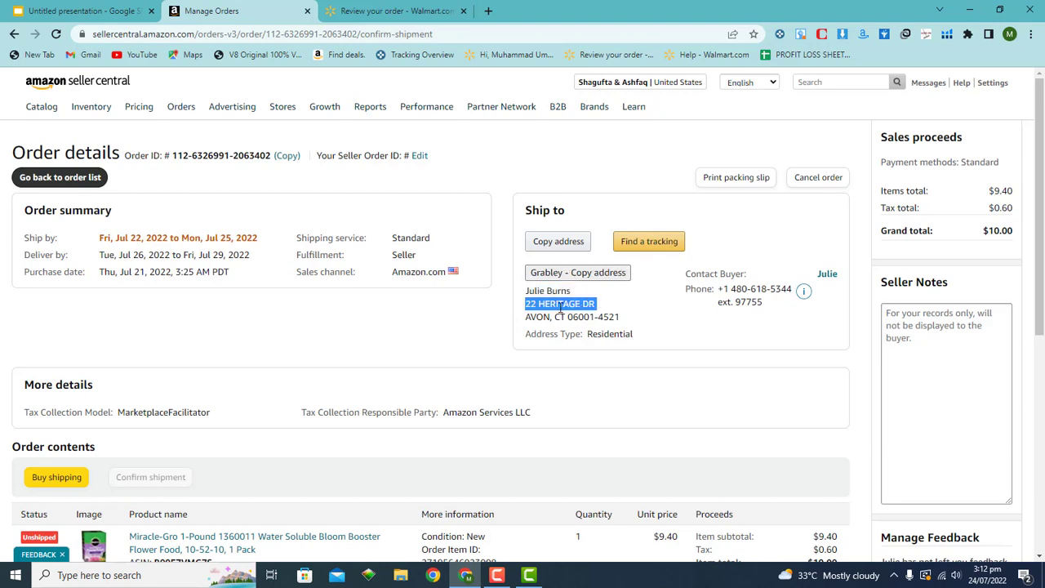
right_click(561, 307)
click(587, 319)
click(392, 11)
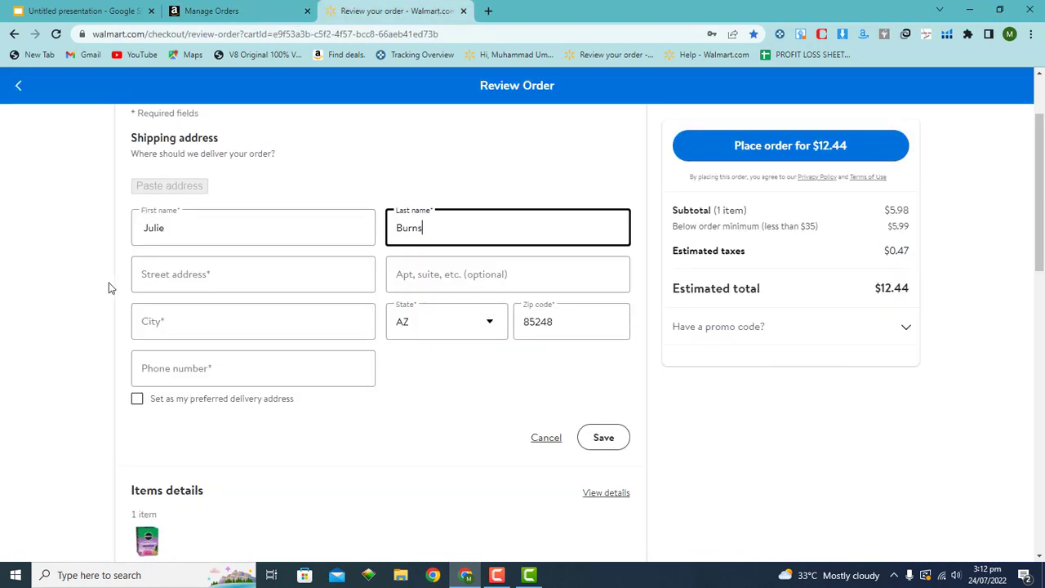
click(149, 278)
right_click(150, 282)
click(177, 378)
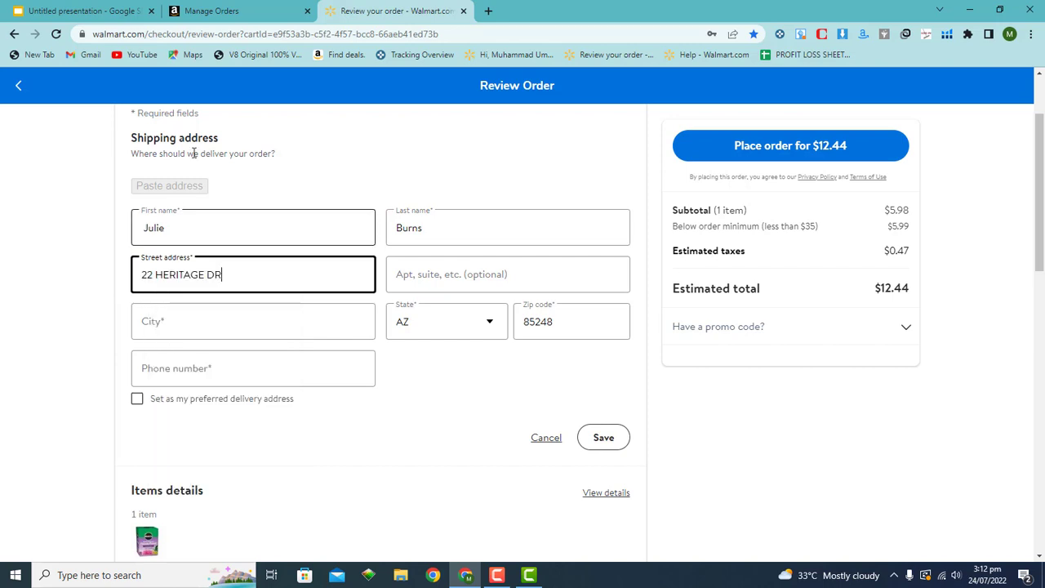
- Copy the buyer's city from the Amazon order and paste it into the Walmart city field
click(212, 11)
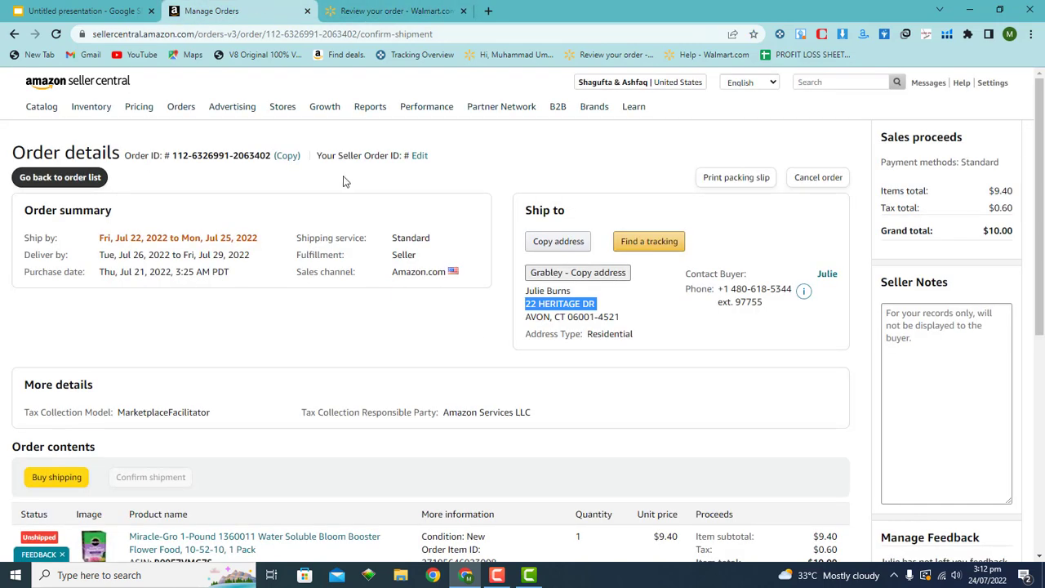
double_click(542, 318)
right_click(542, 319)
click(565, 329)
click(400, 10)
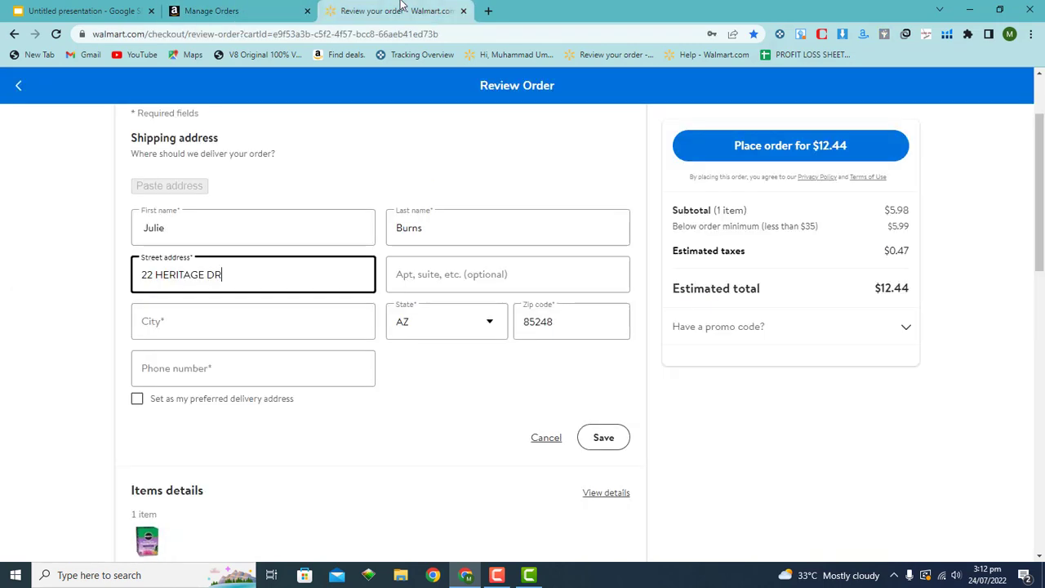
click(207, 329)
right_click(207, 331)
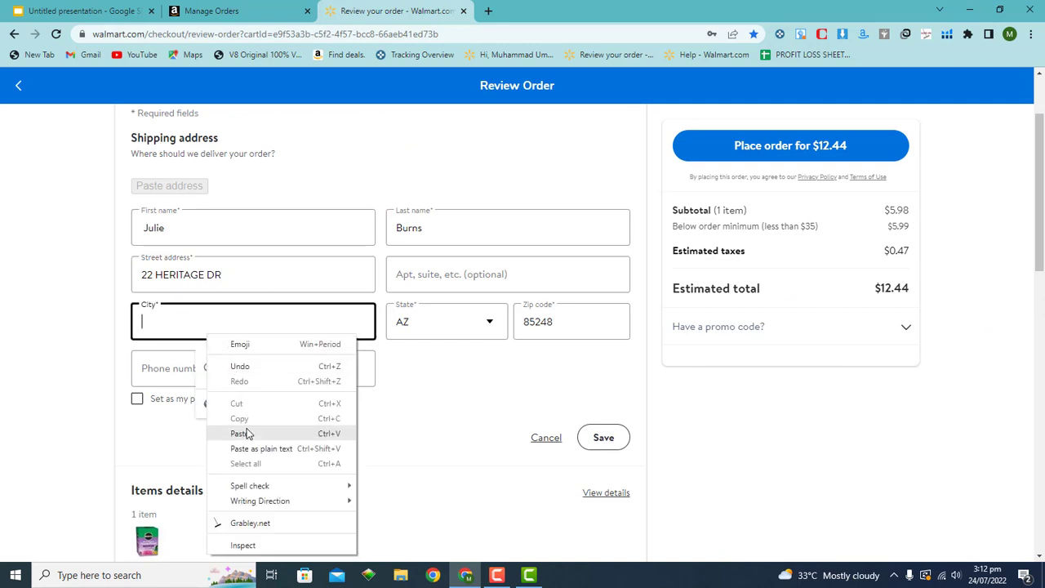
click(242, 433)
- Copy the buyer's five-digit zip code from the Amazon order and paste it over the existing one in the Walmart shipping address
click(245, 11)
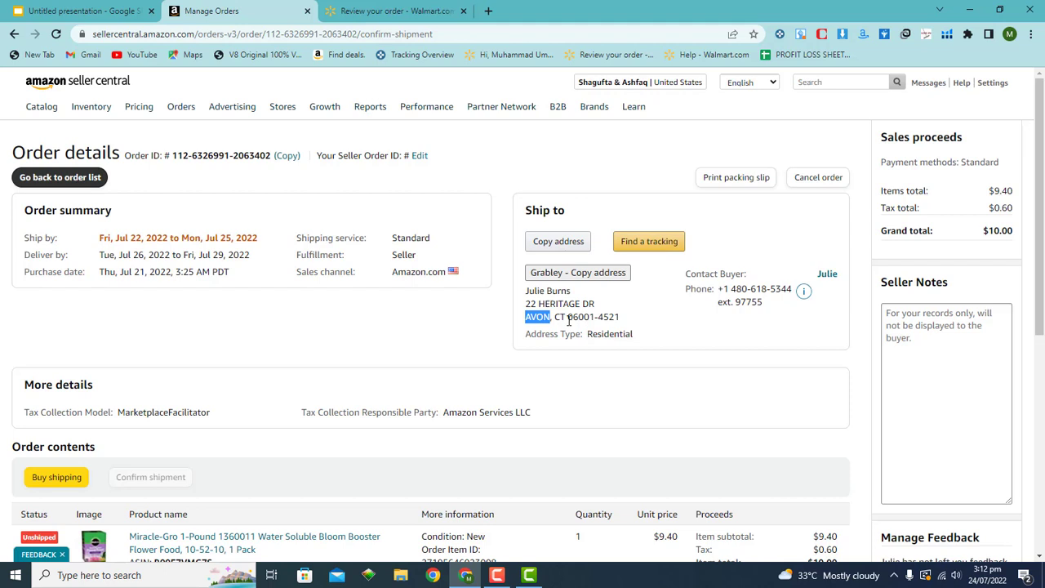
drag(569, 321, 581, 320)
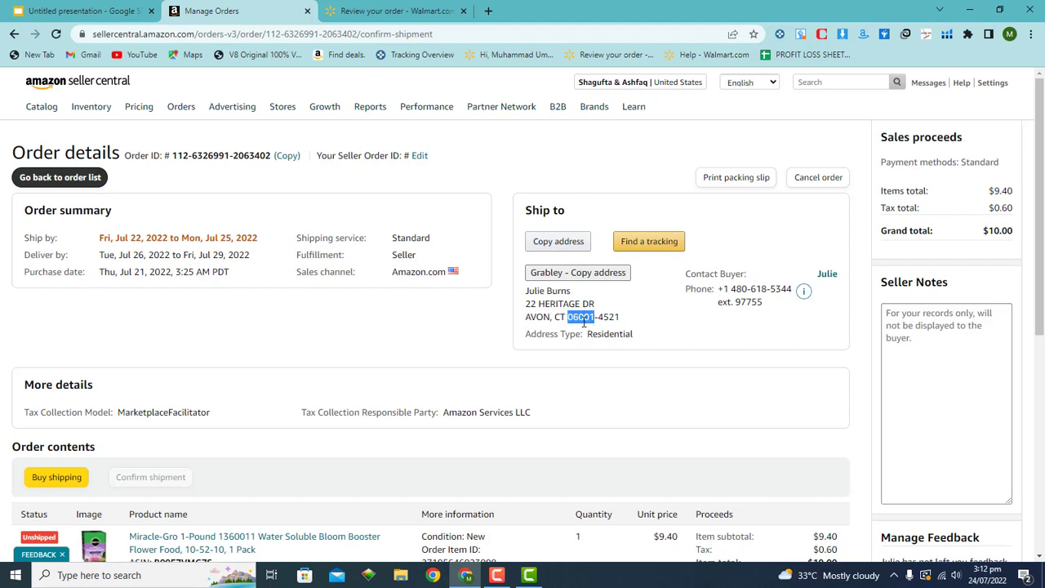
right_click(579, 318)
click(584, 324)
click(384, 10)
click(561, 321)
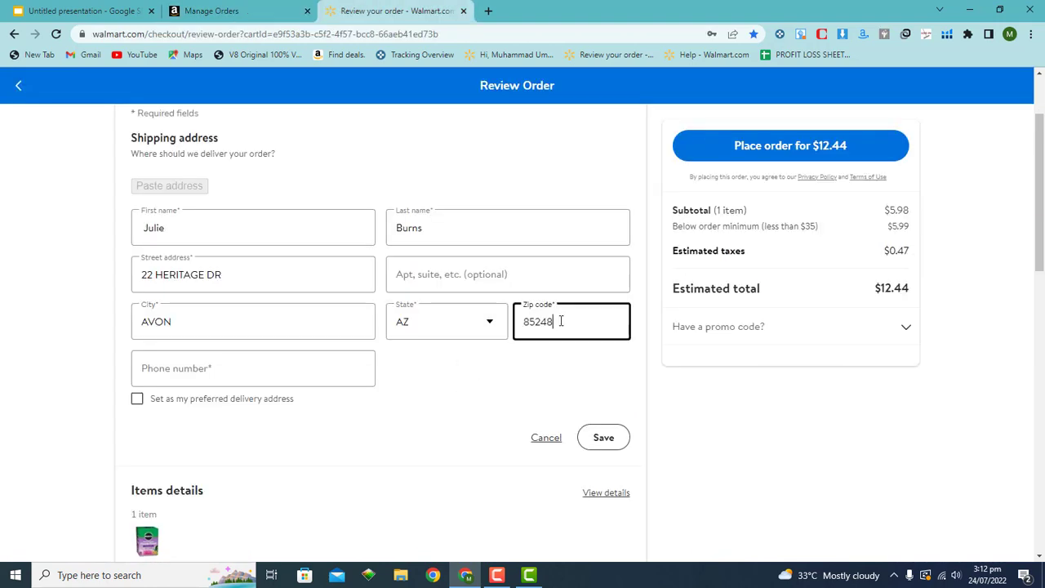
double_click(560, 321)
right_click(560, 321)
click(569, 384)
- Check the buyer's state in the Amazon order and select the same state in the Walmart shipping address
click(238, 10)
click(400, 10)
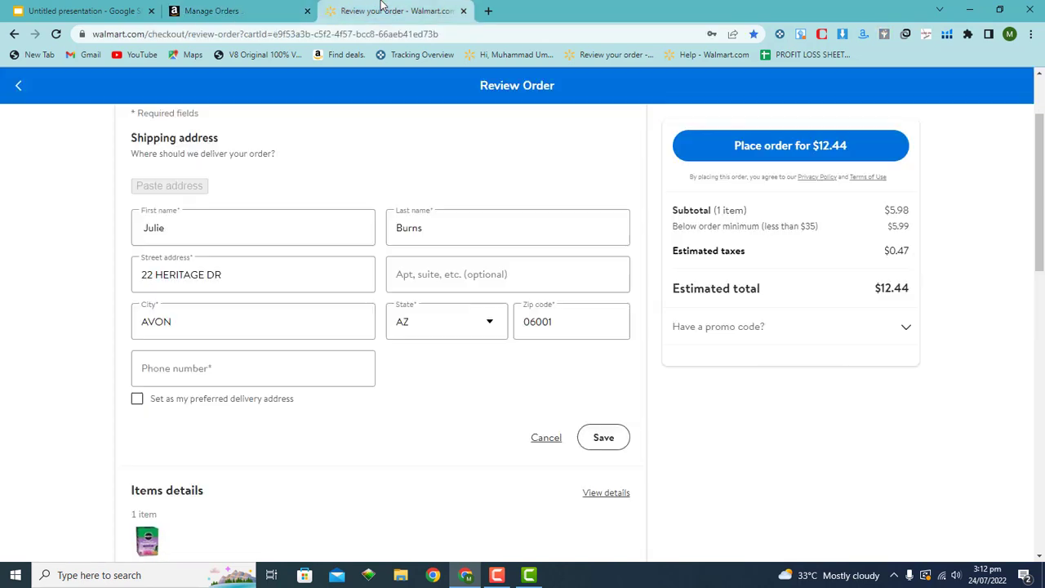
click(478, 326)
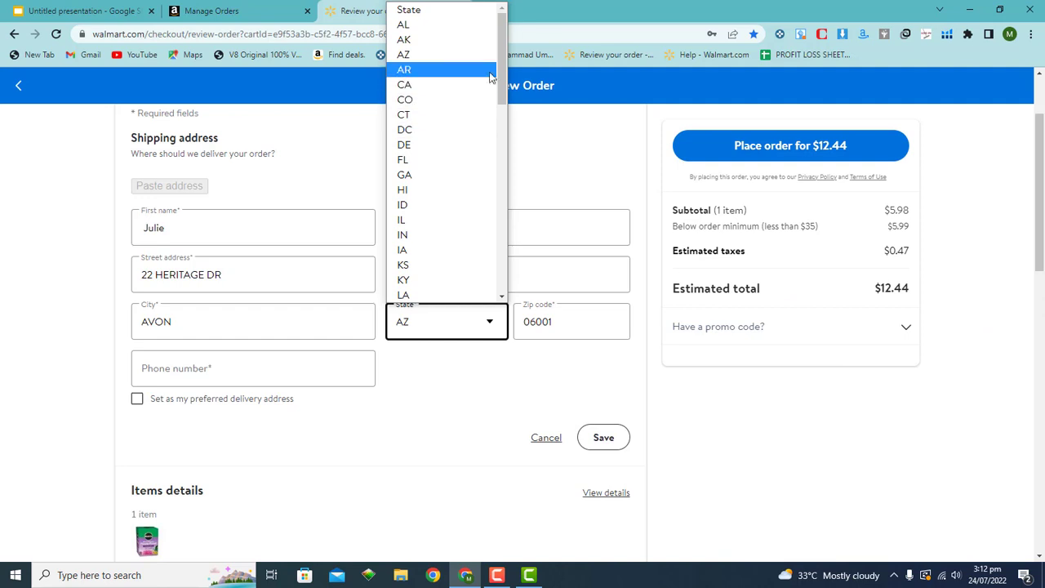
drag(497, 59, 495, 74)
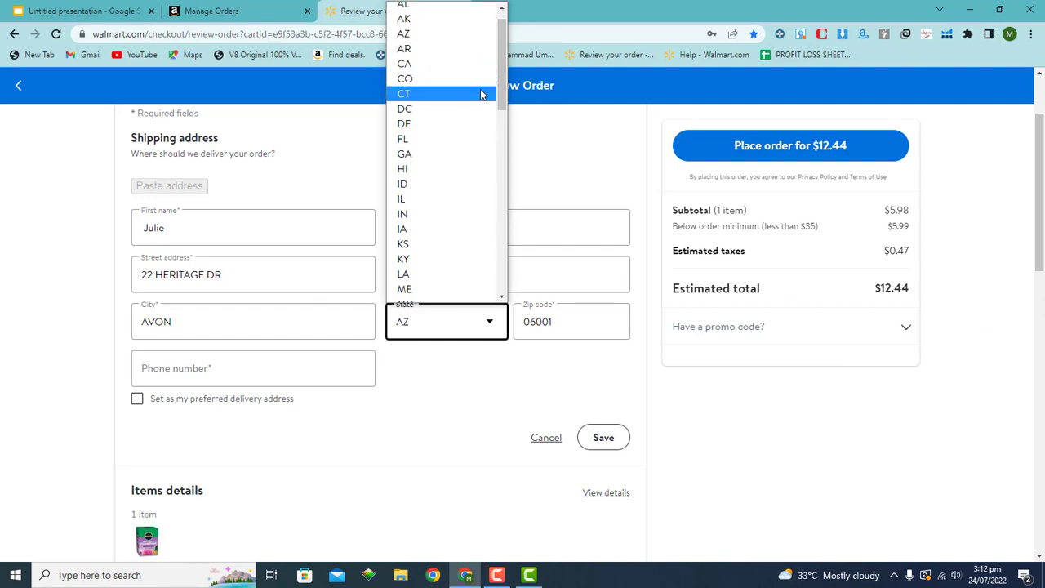
click(482, 93)
- Copy the buyer's phone number from the Amazon order into the Walmart phone number field and save the shipping address
click(258, 12)
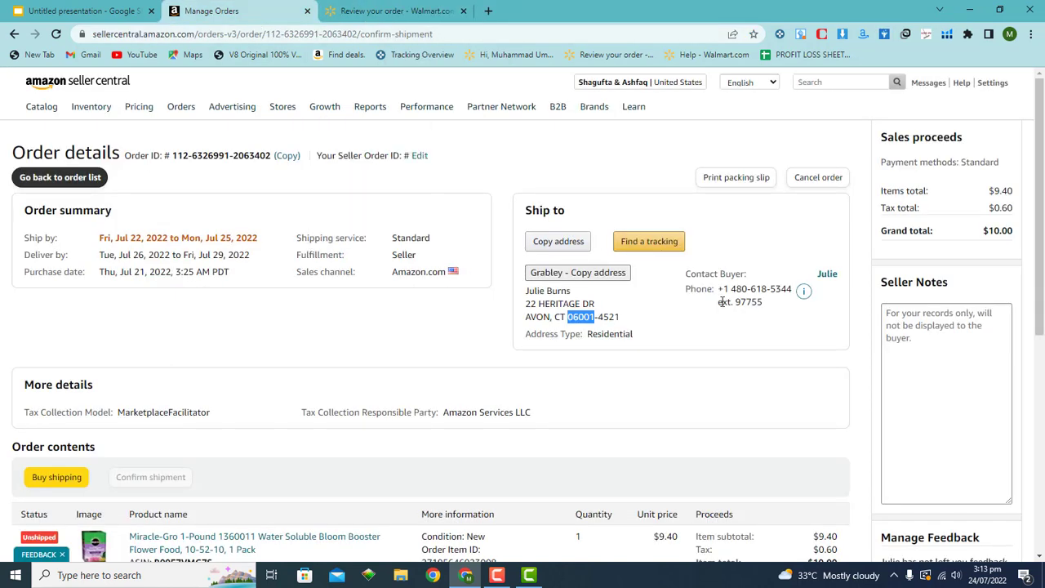
drag(723, 289, 797, 297)
right_click(785, 286)
click(808, 301)
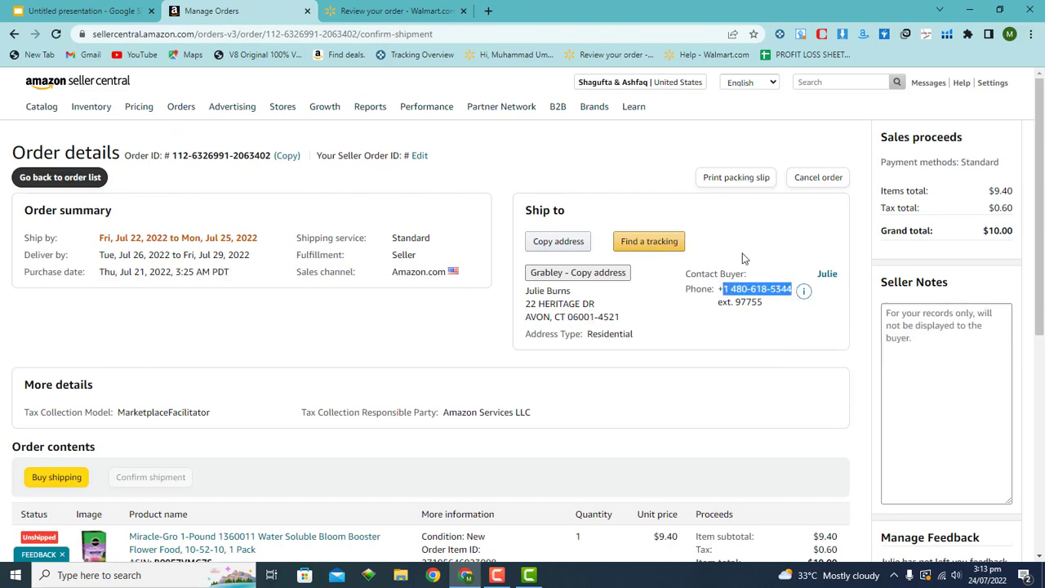
click(353, 9)
click(273, 360)
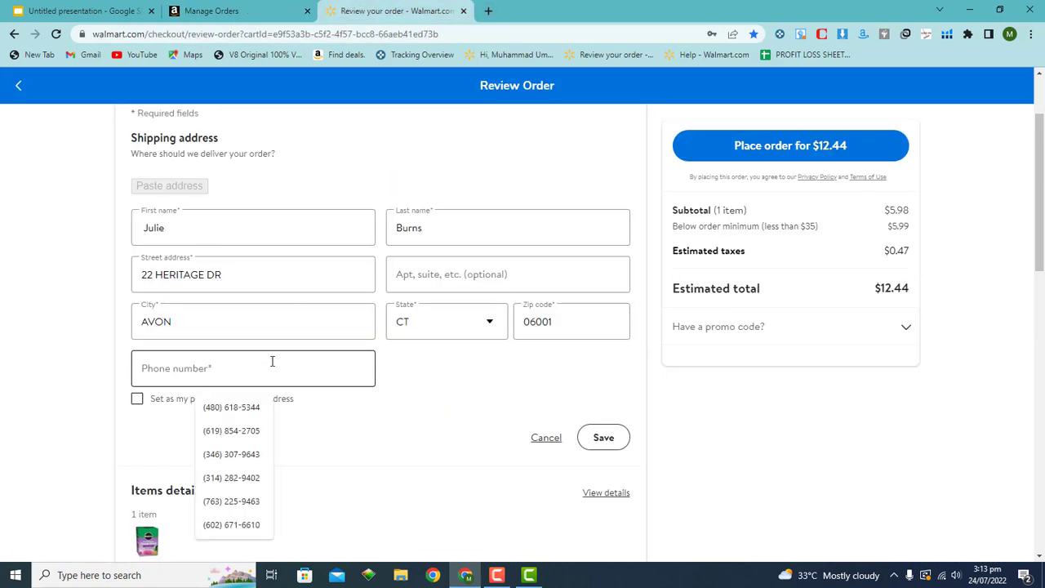
right_click(272, 362)
click(303, 438)
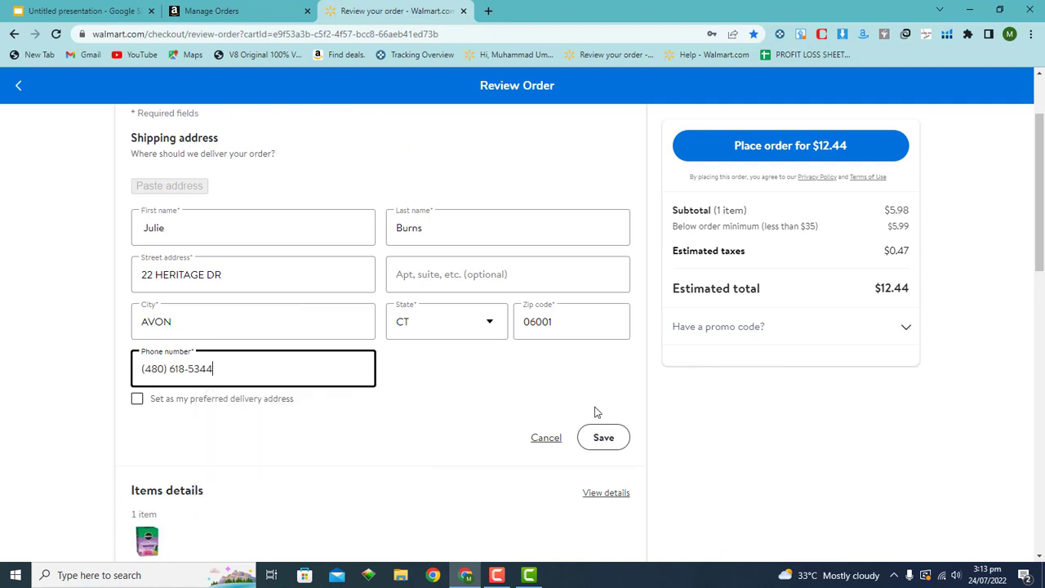
click(618, 445)
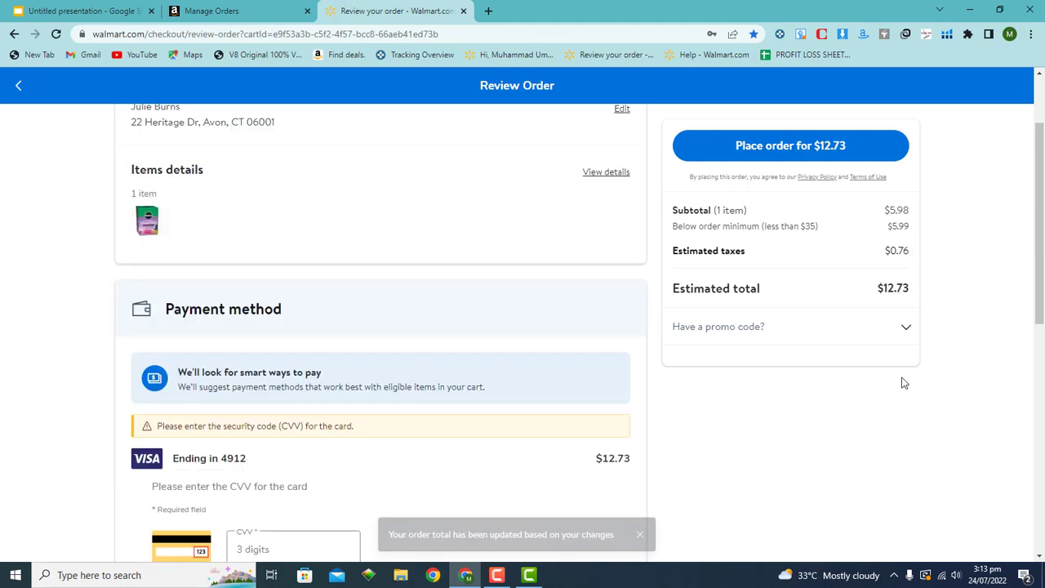
- Enter the card's CVV security code under the payment method on the Walmart order review
scroll(1042, 237, up, 1)
scroll(1043, 237, up, 1)
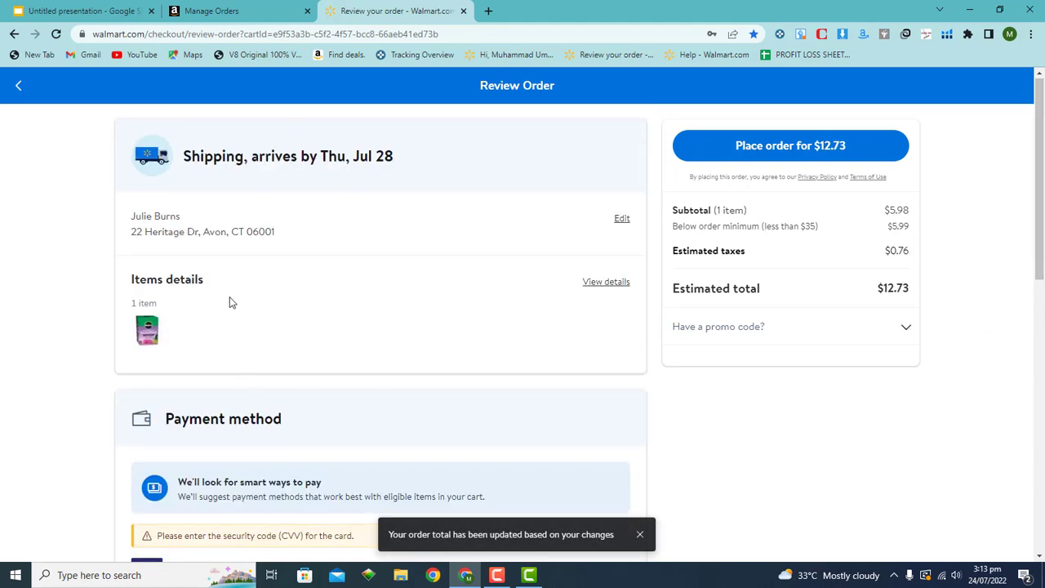
scroll(734, 286, down, 4)
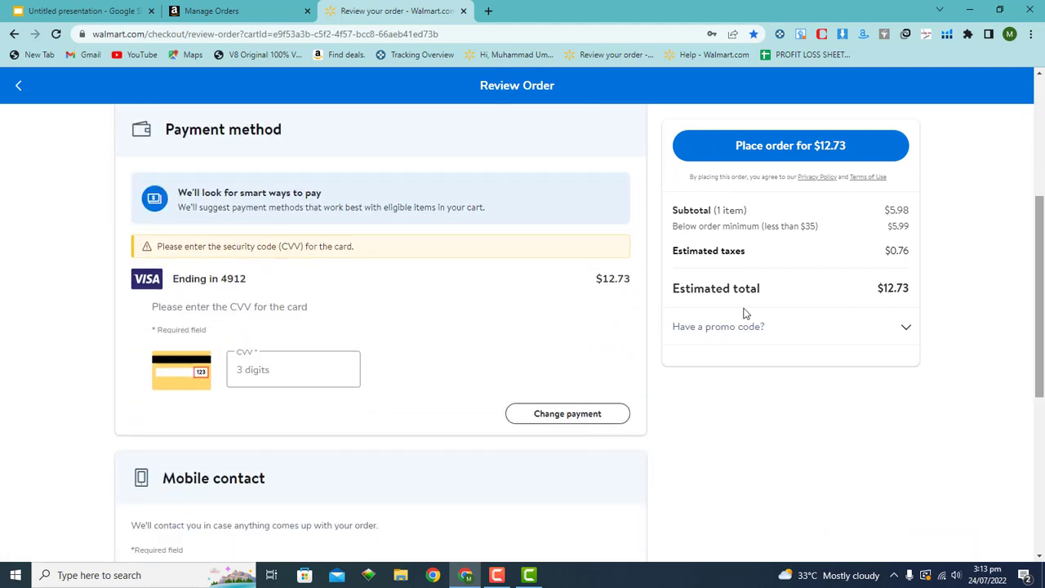
click(302, 368)
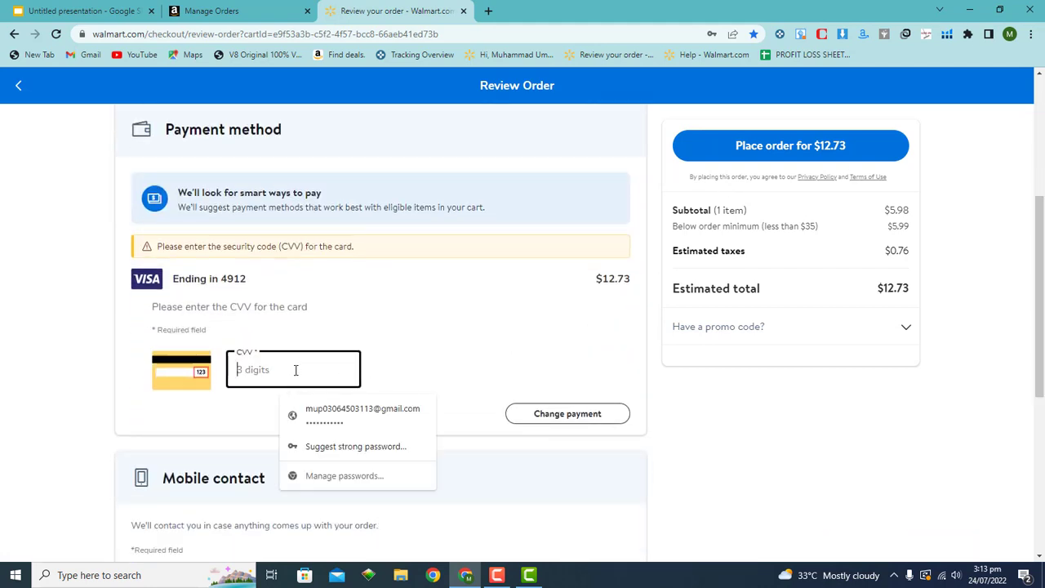
text(1)
click(463, 373)
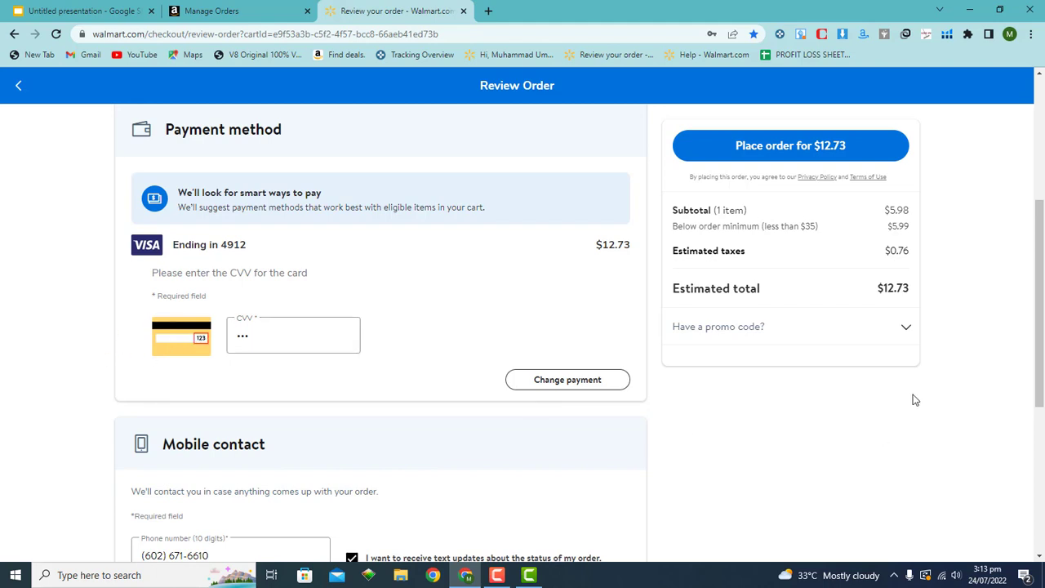
- Compare the shipping details on the Walmart order review with the buyer's details in the Amazon order
drag(1039, 327, 1039, 206)
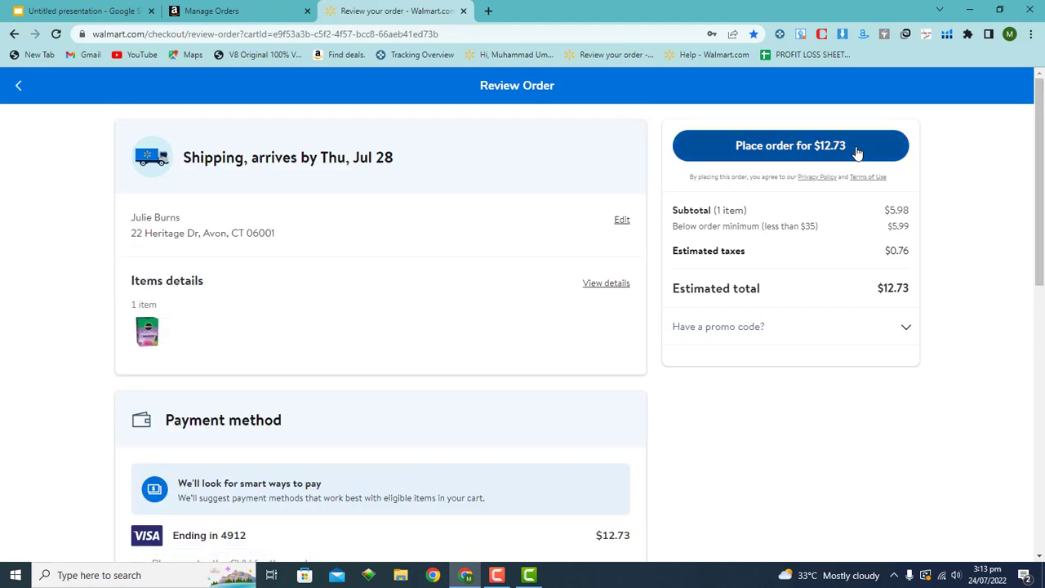
click(204, 10)
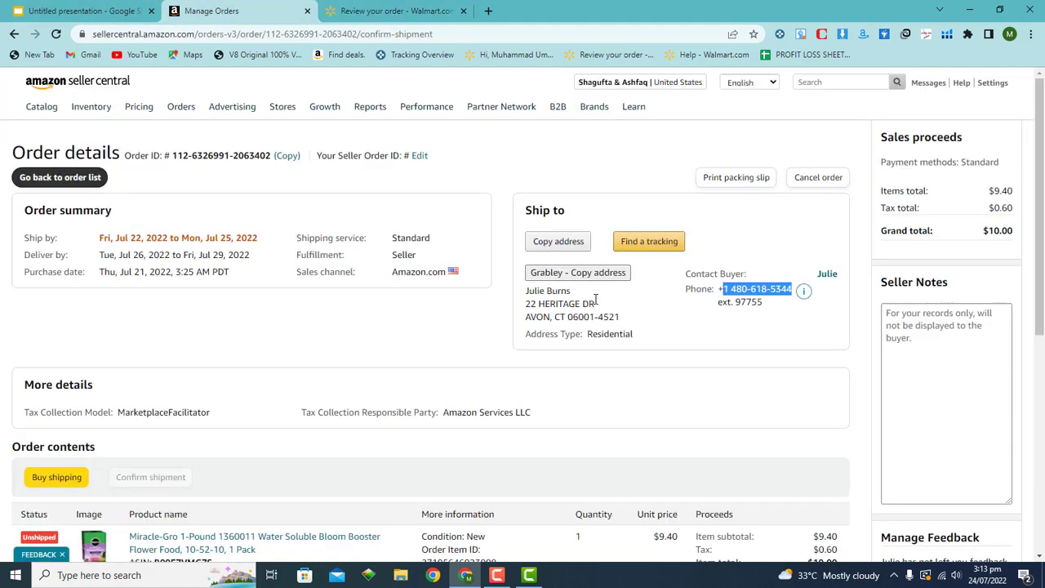
click(396, 11)
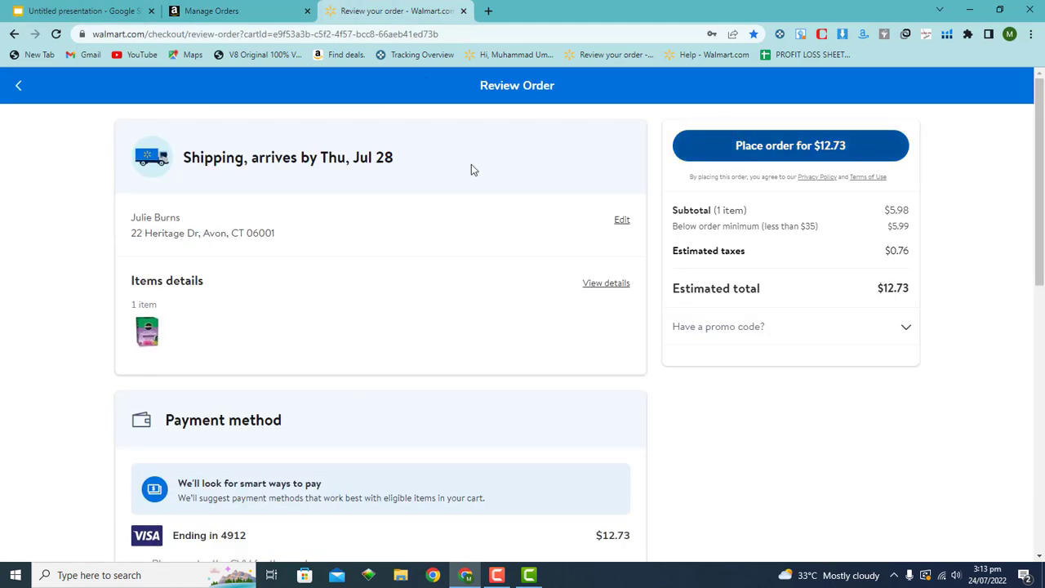
click(208, 10)
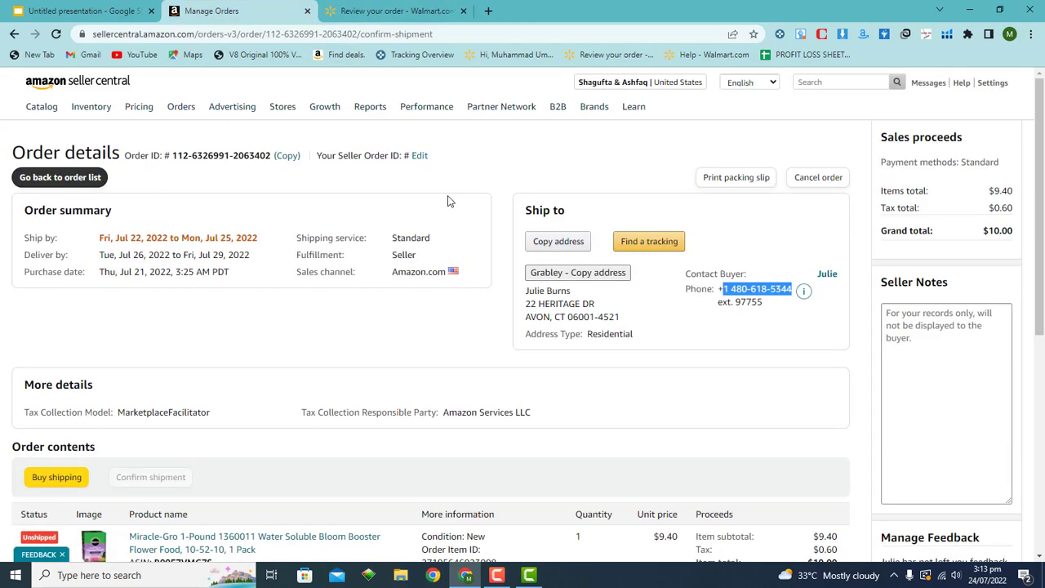
- Return to the order list in Amazon Seller Central and leave the Walmart checkout without placing the order
click(14, 33)
click(429, 7)
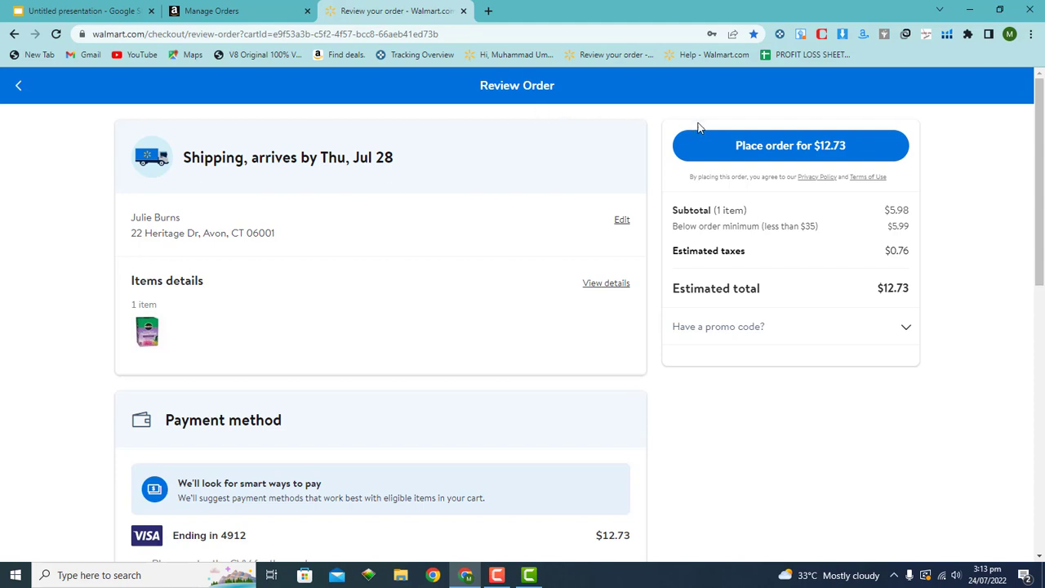
click(18, 85)
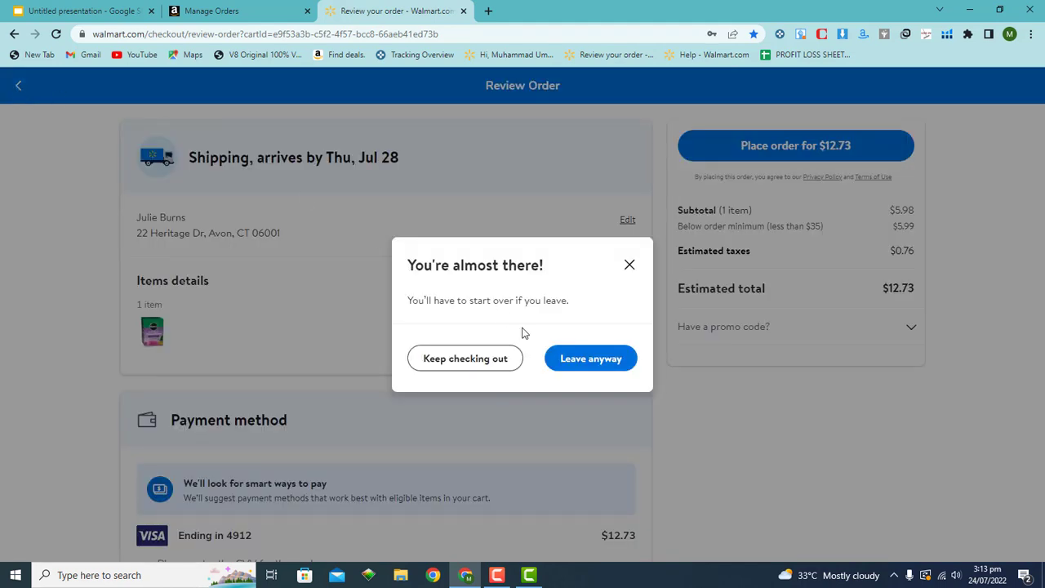
click(555, 357)
- Open the shipment confirmation for the Miracle-Gro Bloom Booster order from the Amazon unshipped orders
click(216, 10)
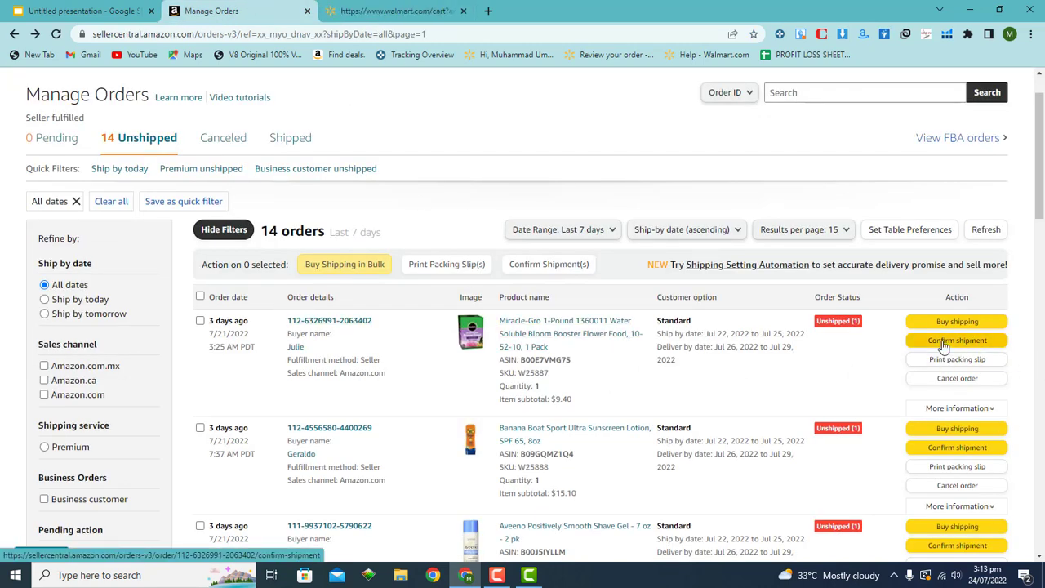
click(942, 345)
click(441, 8)
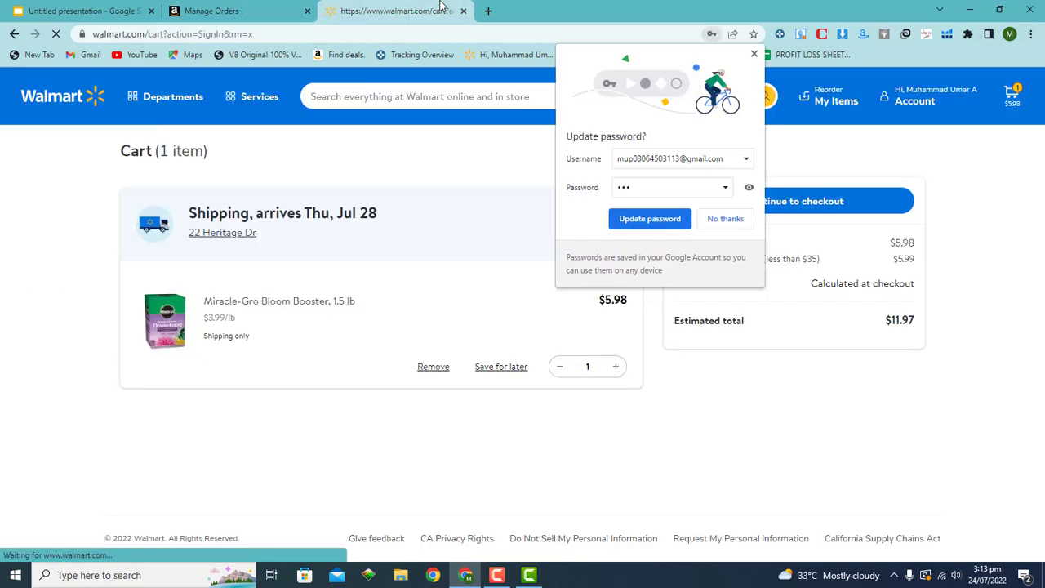
click(228, 10)
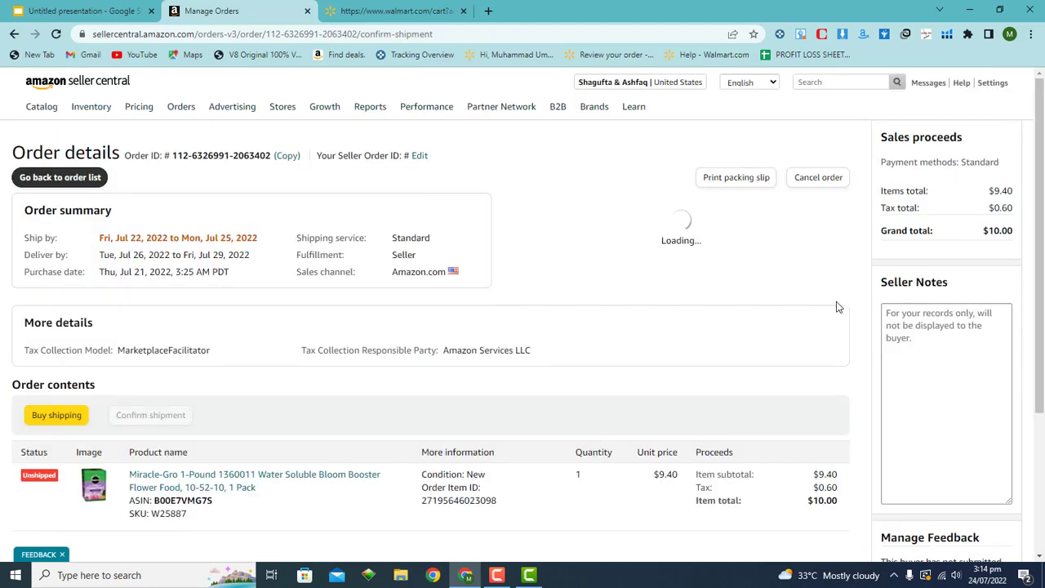
scroll(837, 306, down, 1)
scroll(837, 307, up, 1)
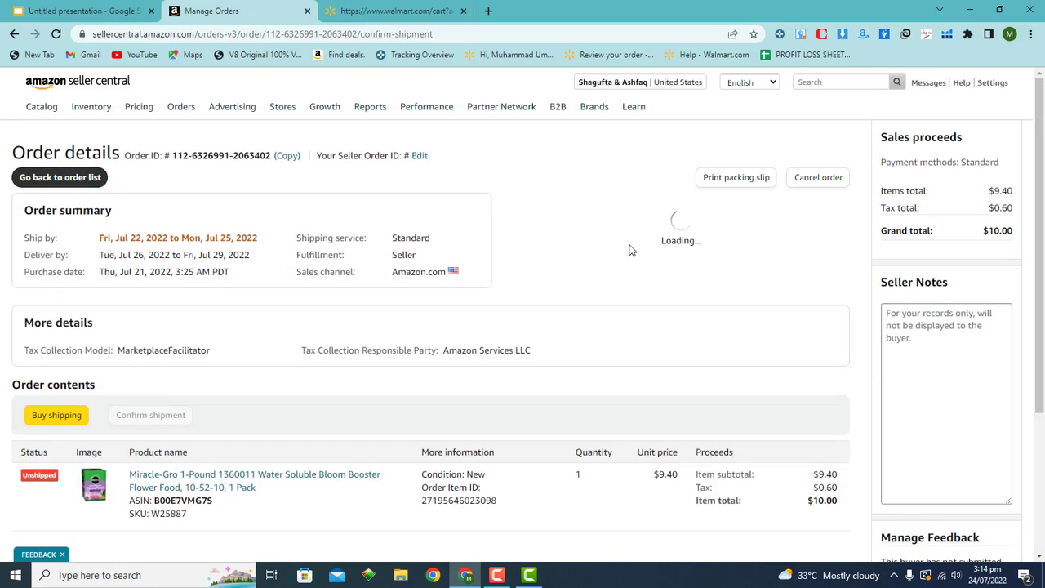
- Switch to Walmart and open the account's purchase history
click(375, 8)
click(908, 99)
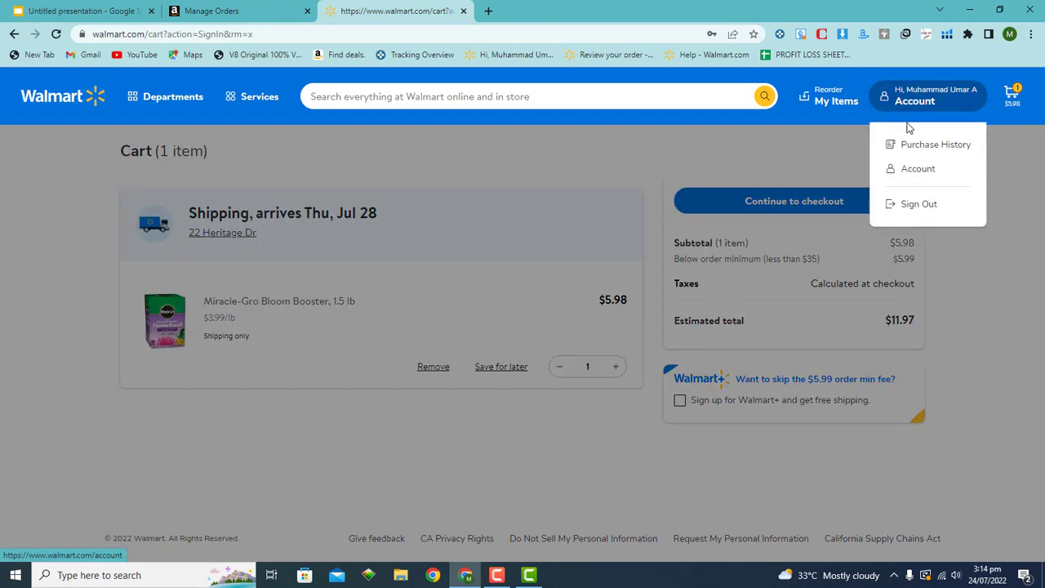
click(912, 148)
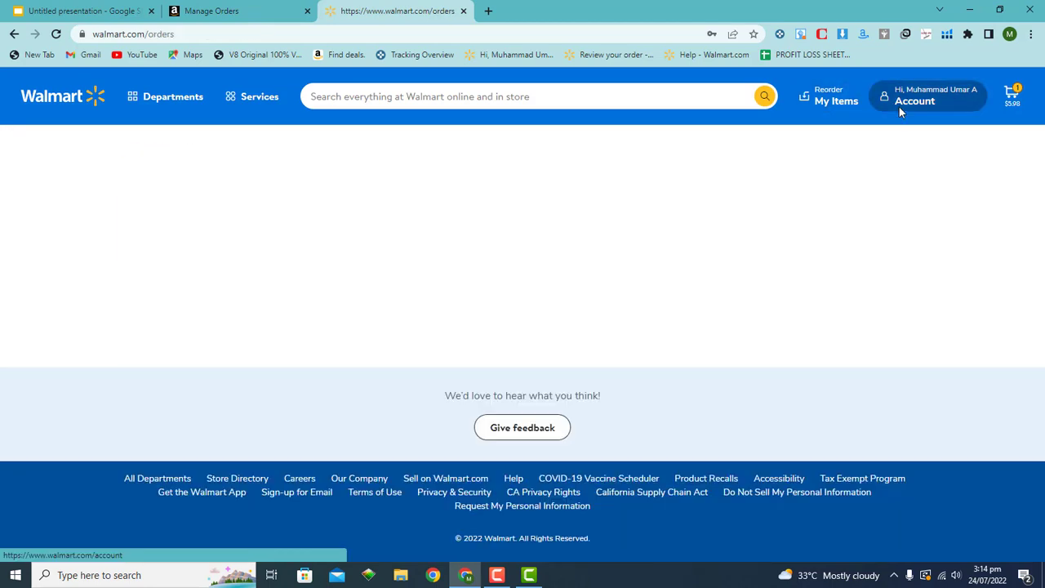
click(898, 107)
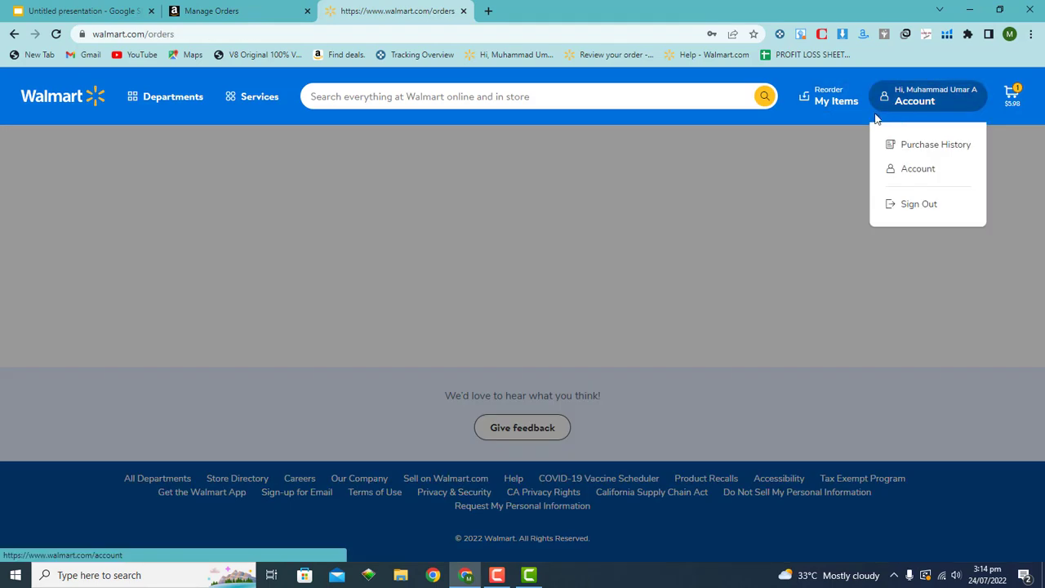
click(637, 264)
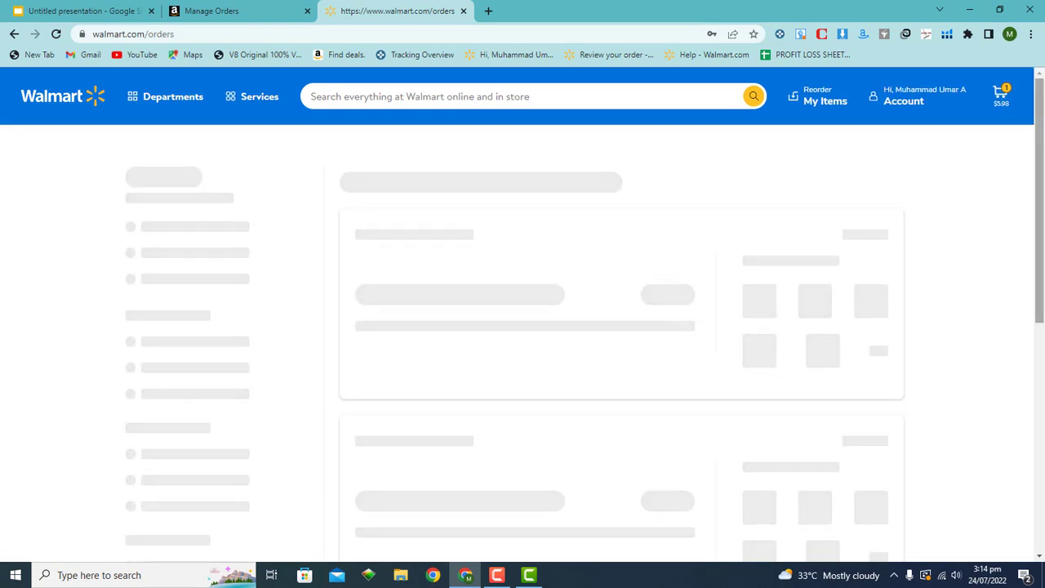
- Go to the second page of the purchase history and view the details of its last order, dated Jun 29, 2022
scroll(1043, 191, down, 5)
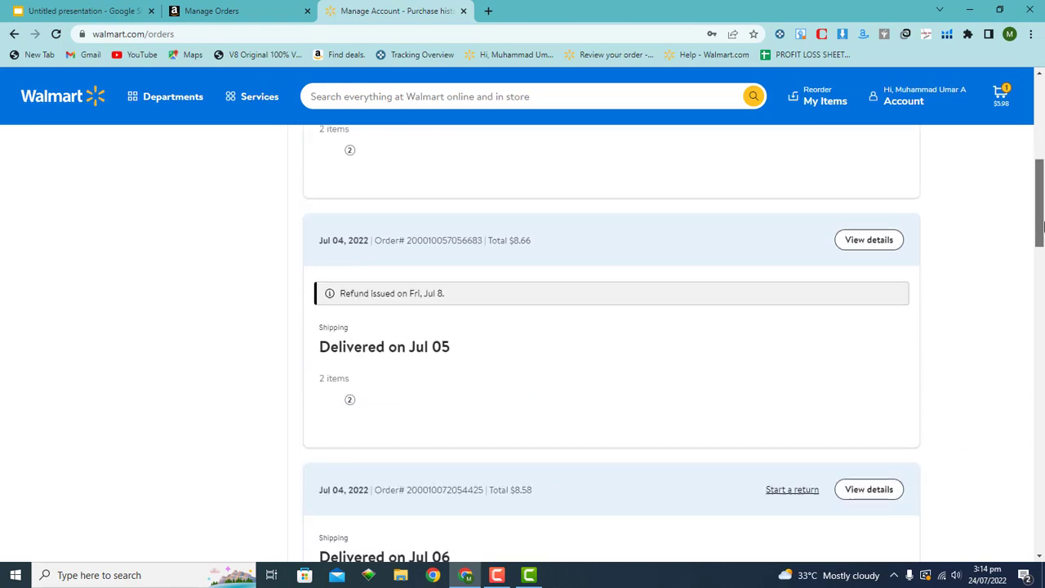
scroll(522, 343, down, 10)
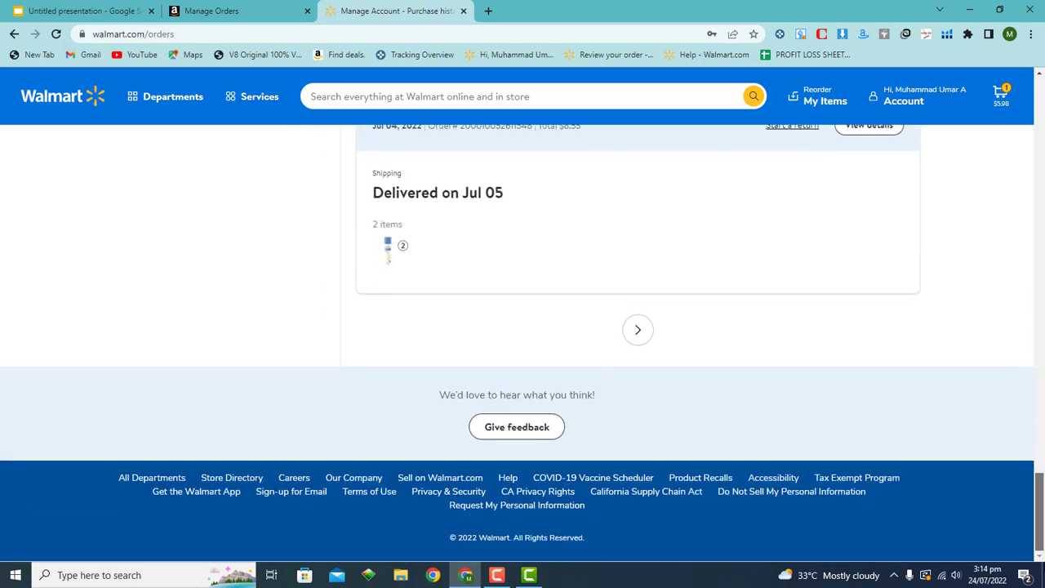
click(638, 329)
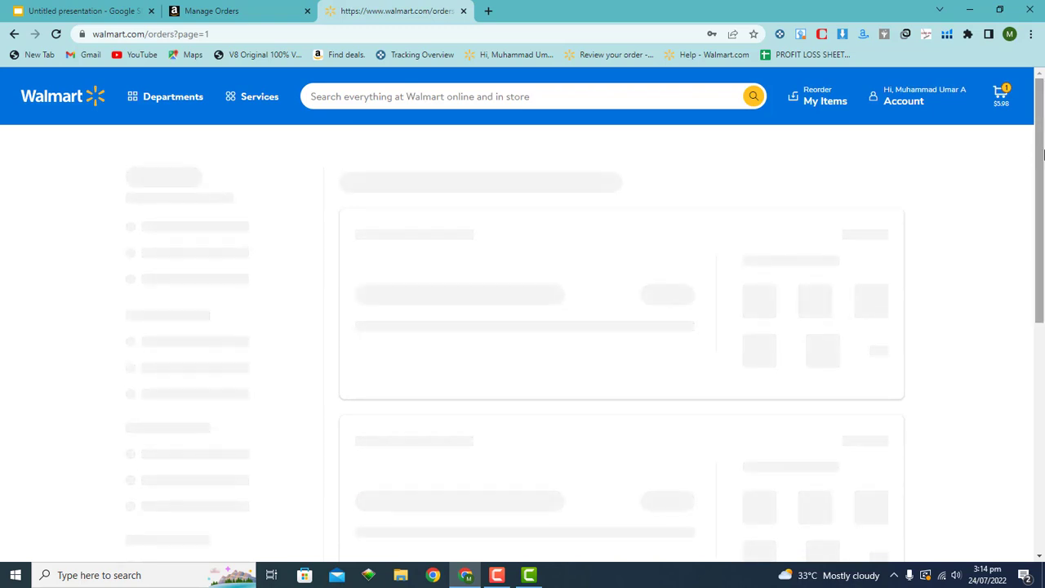
drag(1040, 123, 1040, 505)
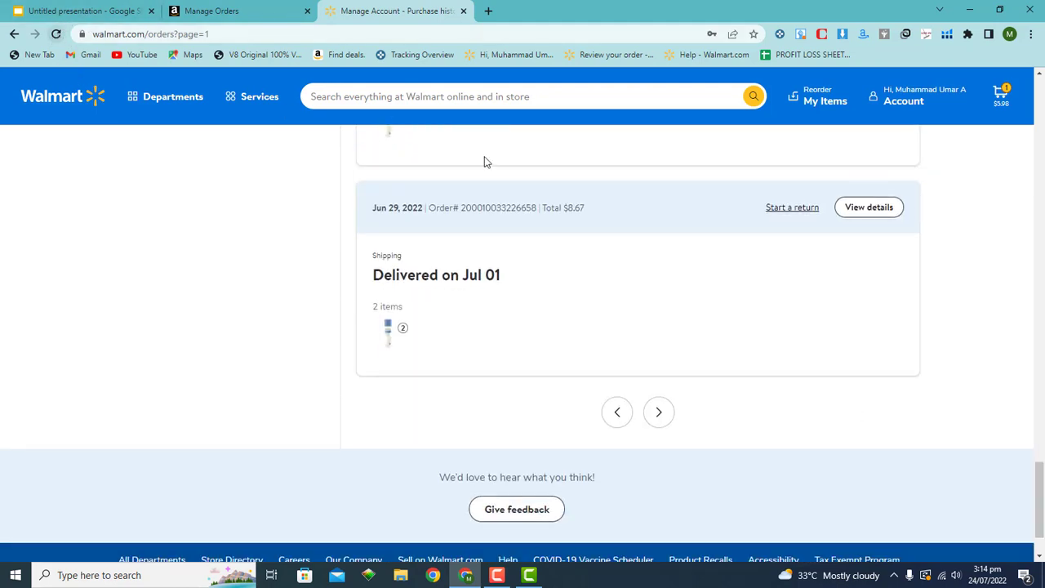
click(868, 208)
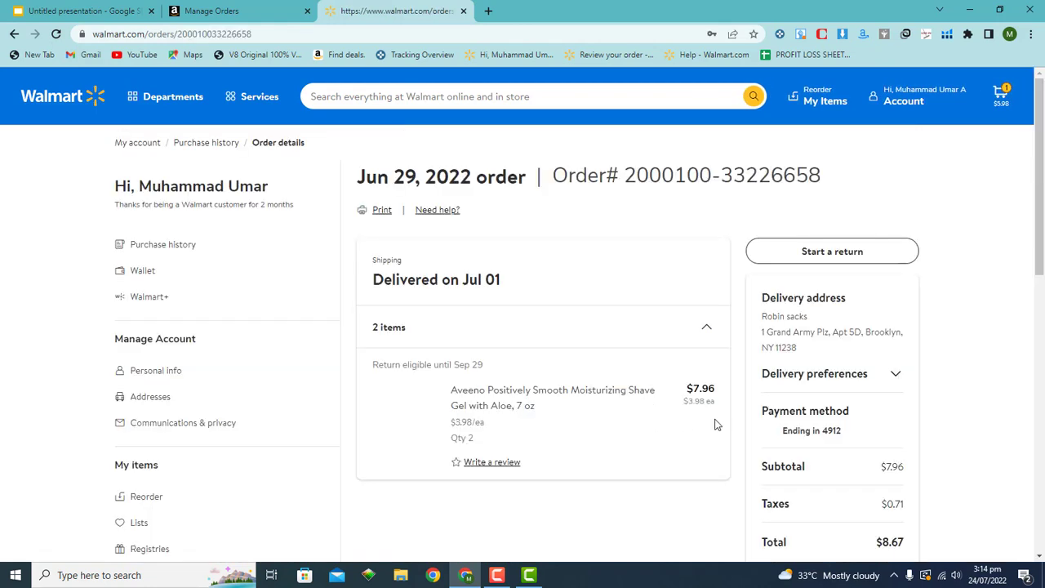
scroll(714, 424, down, 3)
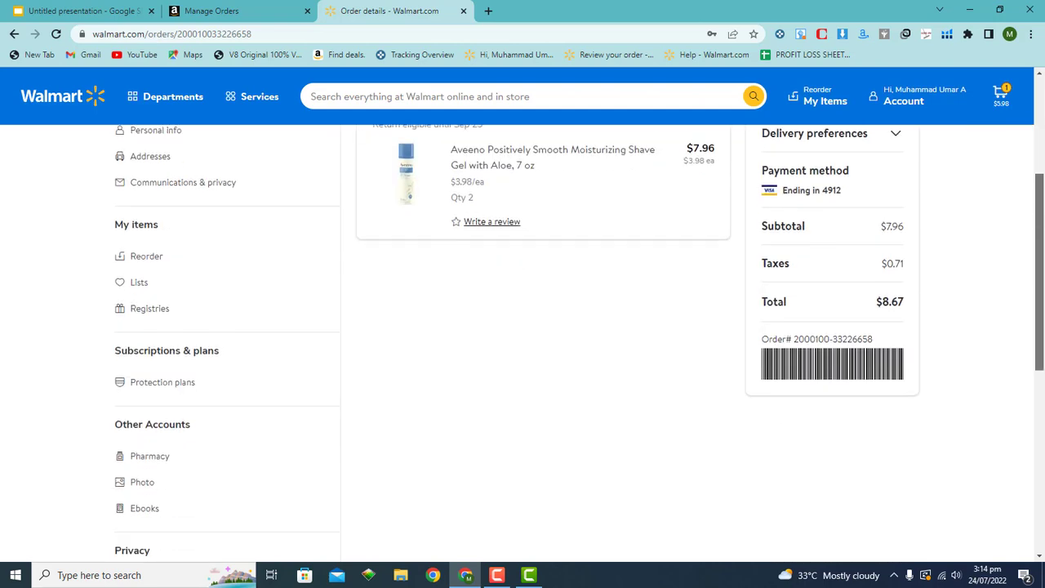
- Review the delivery date, delivery address and payment summary in the Jun 29, 2022 Walmart order details
scroll(626, 341, up, 3)
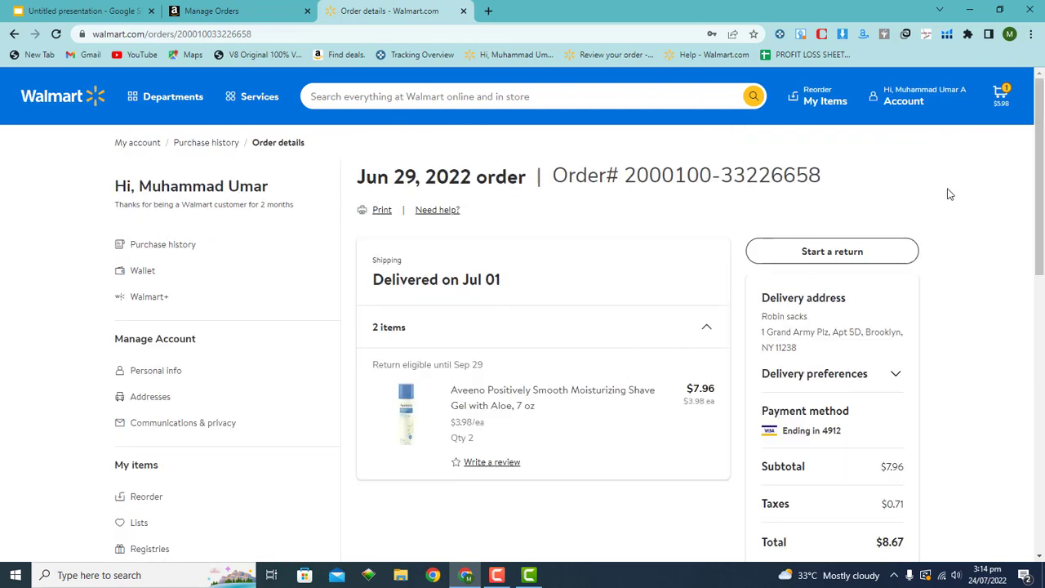
click(907, 98)
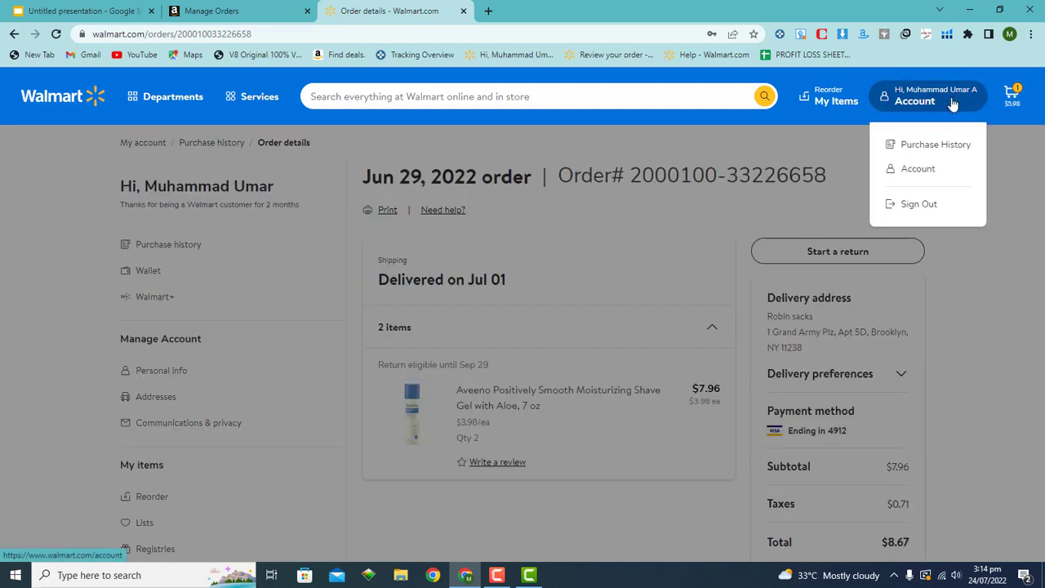
click(661, 268)
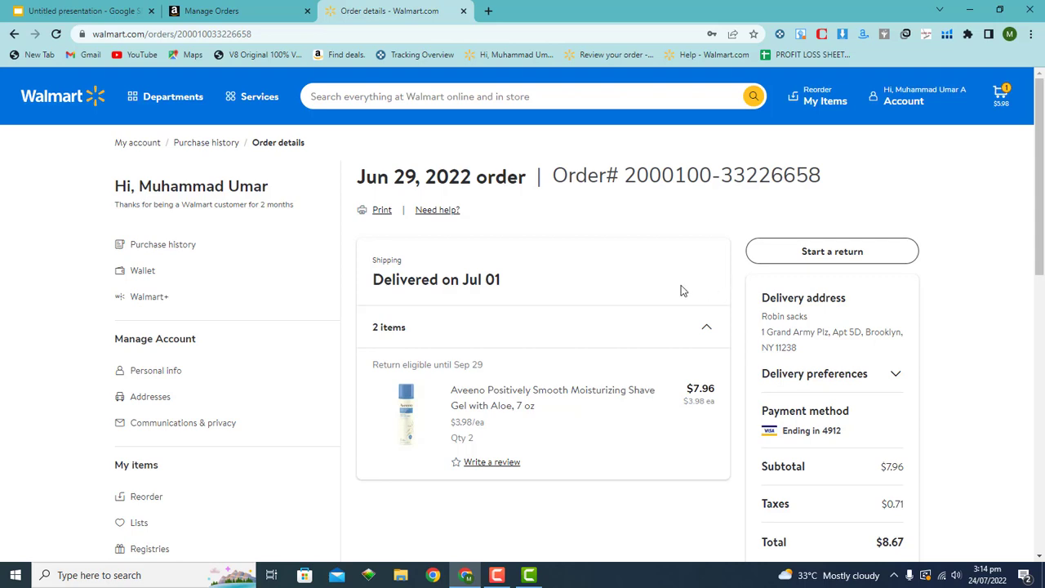
scroll(894, 355, down, 2)
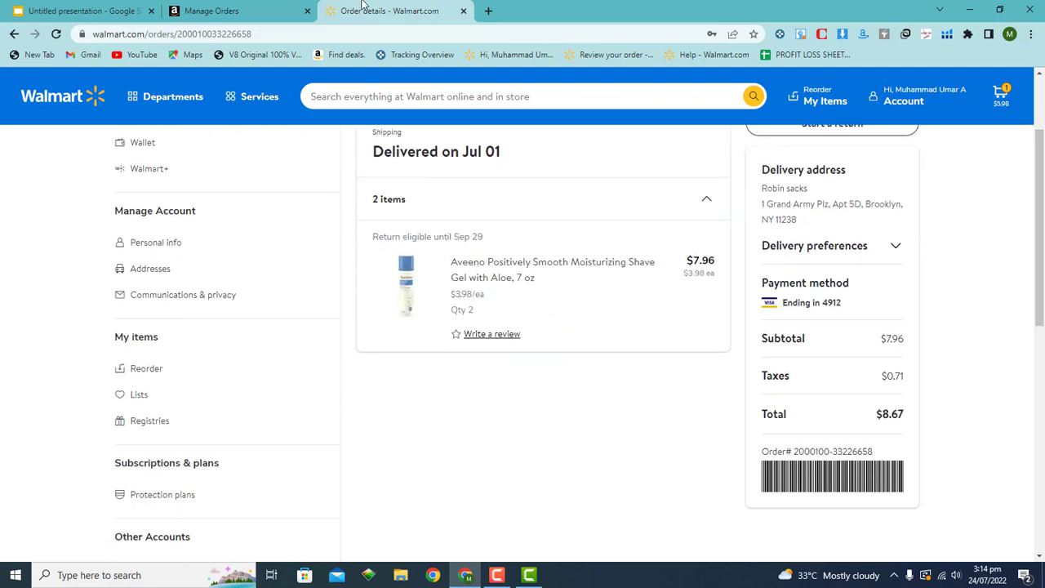
- Switch to Amazon Seller Central and set the carrier to FedEx in the Miracle-Gro order's shipment confirmation
click(196, 7)
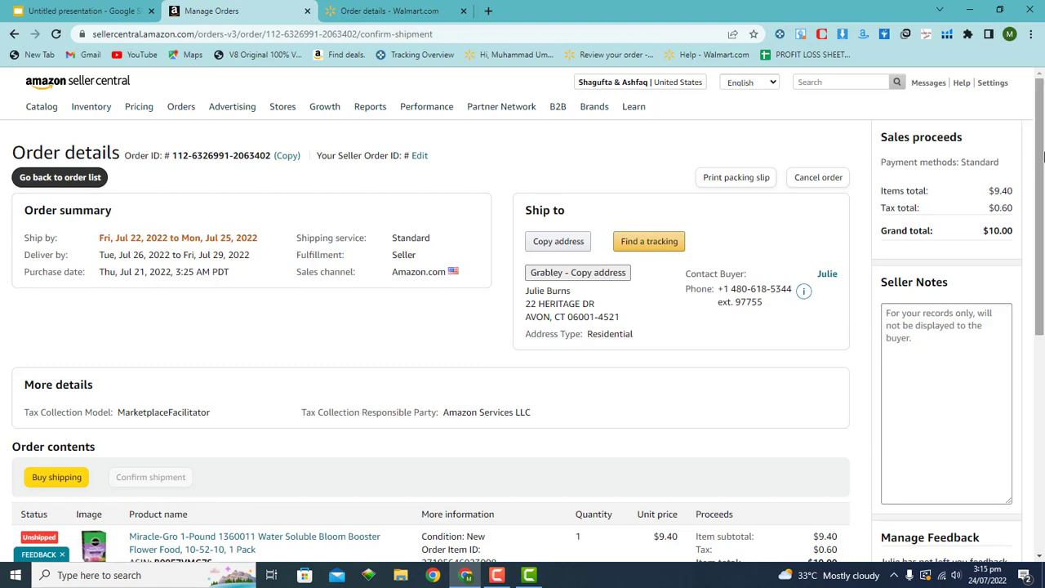
scroll(1042, 155, down, 5)
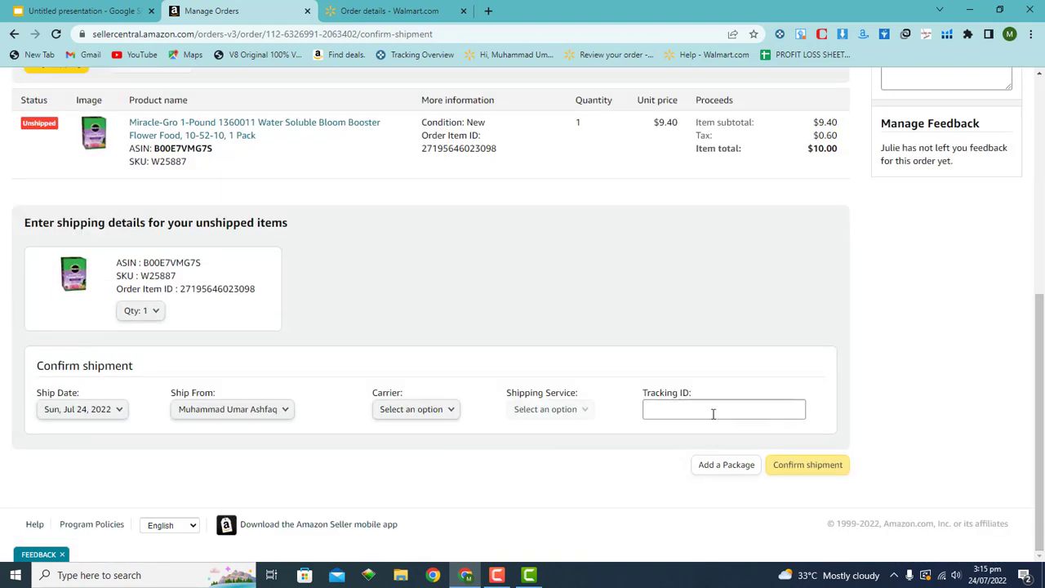
click(713, 413)
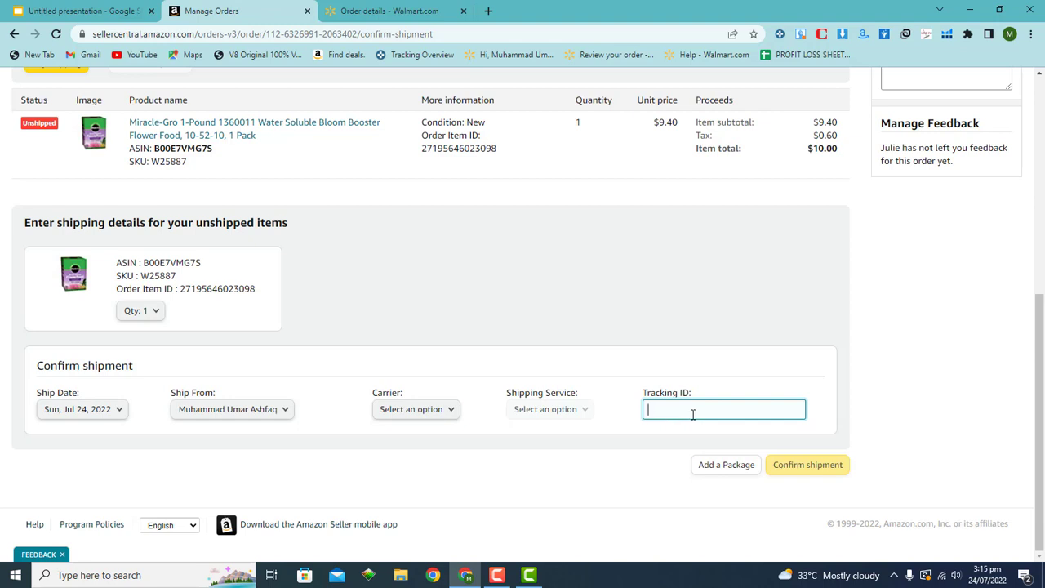
click(445, 409)
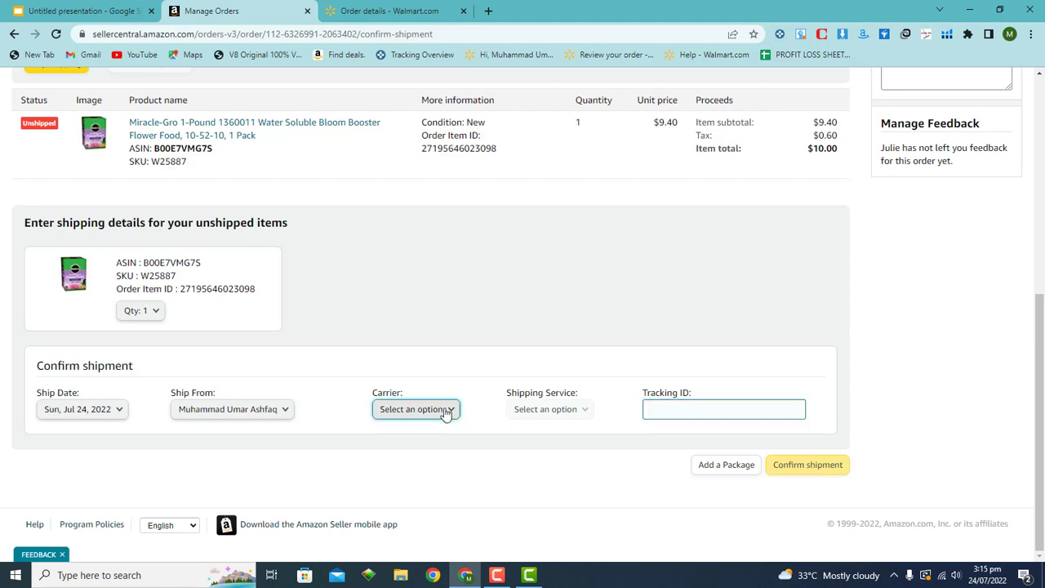
click(413, 137)
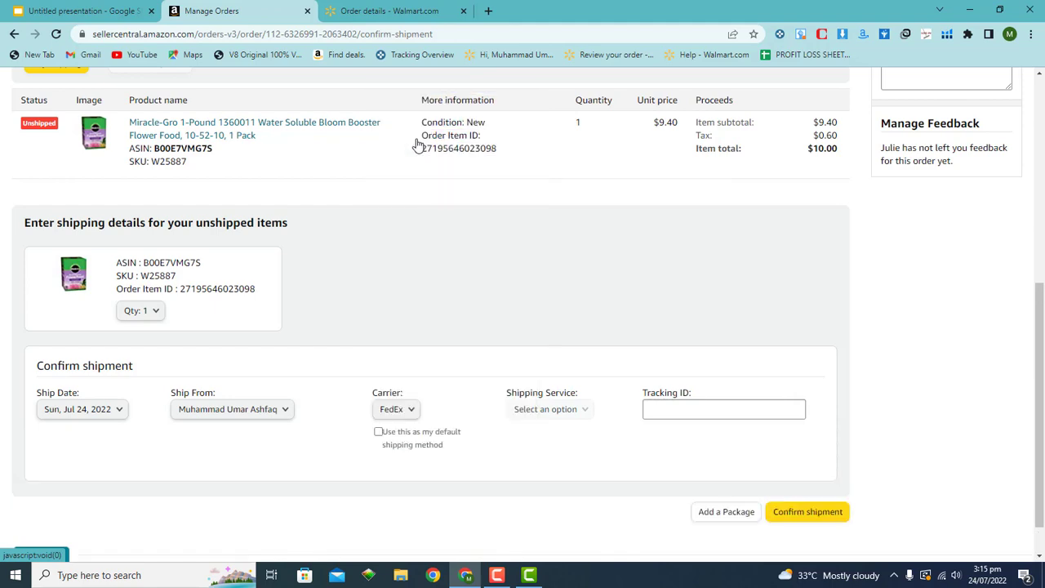
- Check the buyer's address type and set the shipping service to FedEx Home Delivery
click(551, 409)
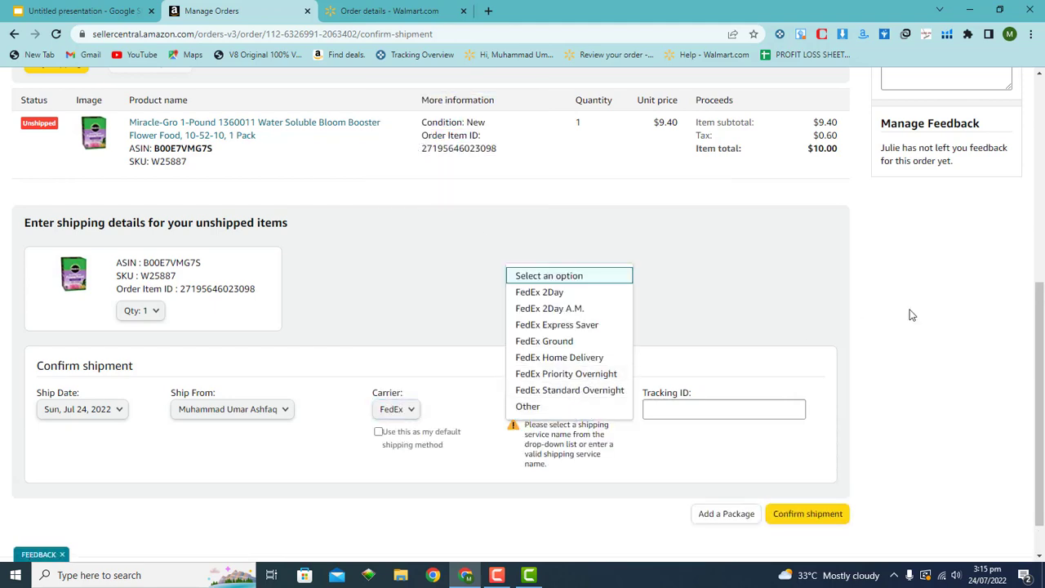
scroll(913, 315, up, 5)
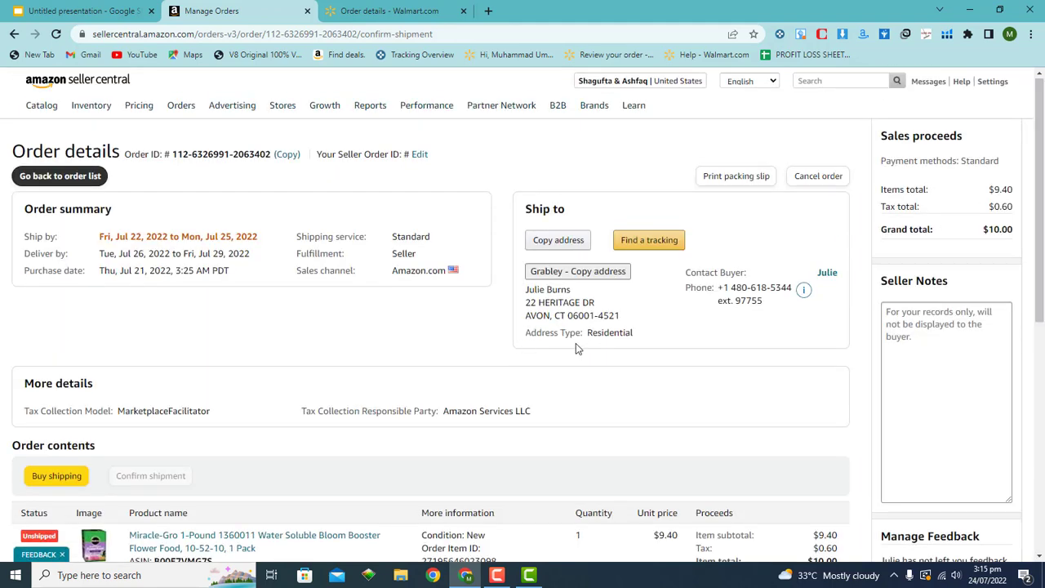
scroll(876, 369, down, 5)
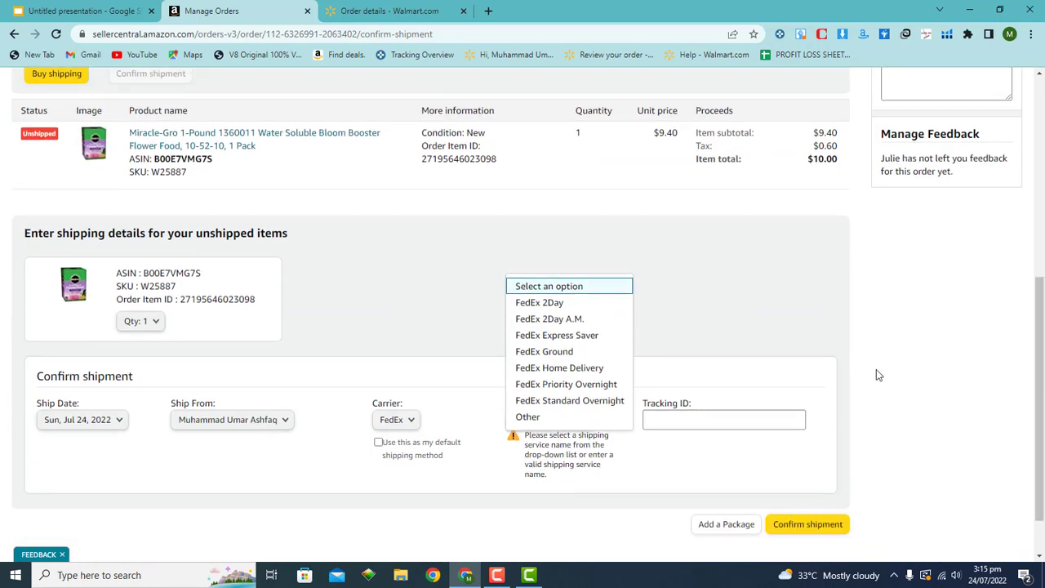
click(588, 367)
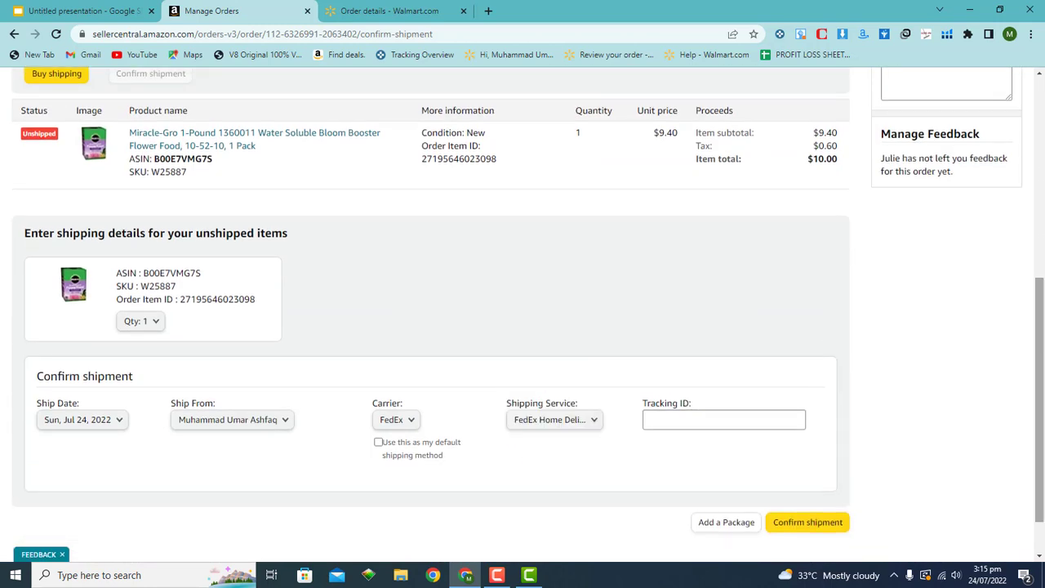
- Recheck the ship-to address type and change the shipping service to FedEx Ground
drag(1040, 318, 1042, 120)
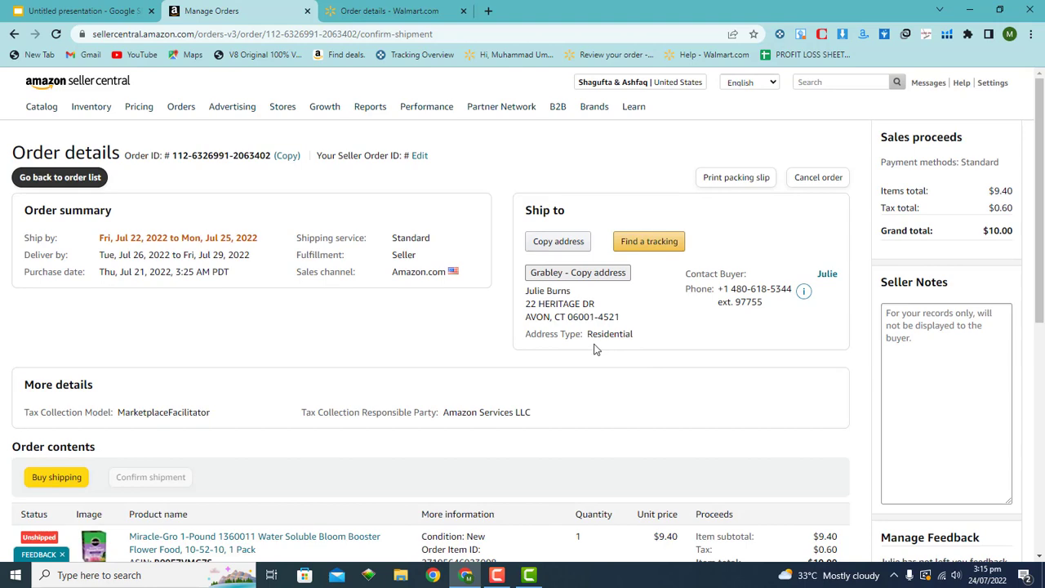
scroll(950, 246, down, 6)
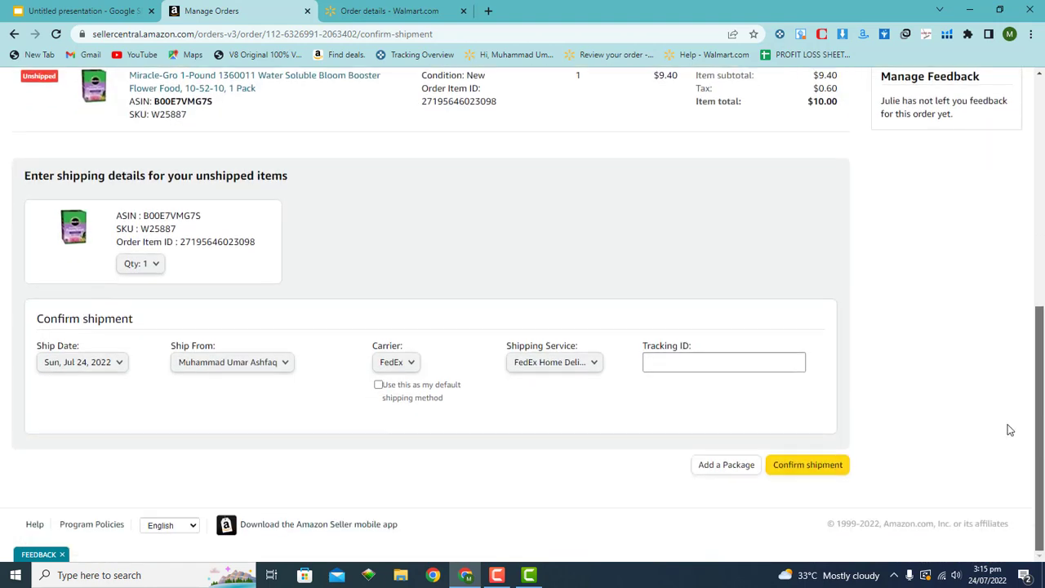
click(524, 359)
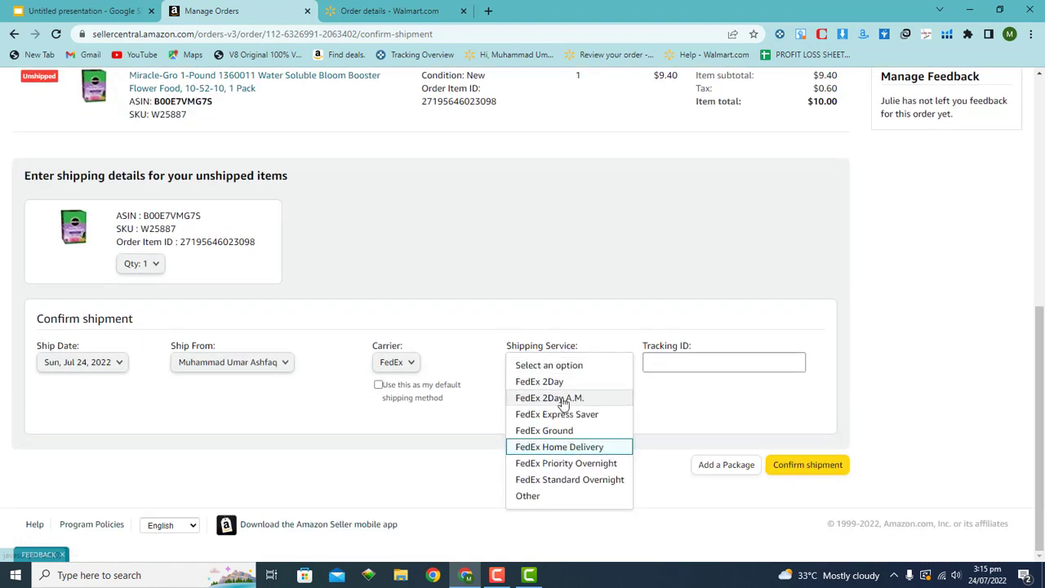
click(562, 431)
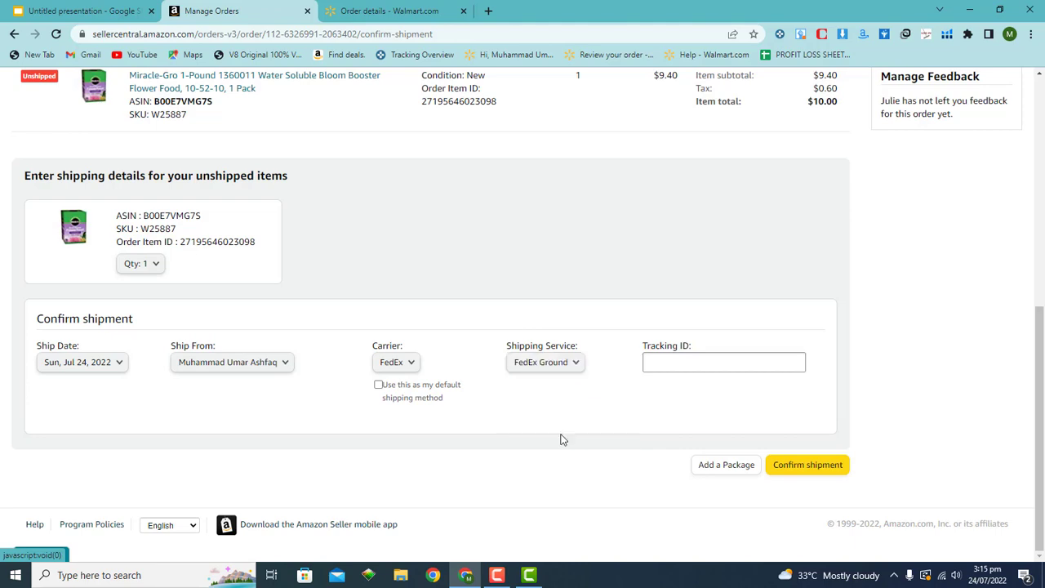
- Compare the address type in the order's ship-to details with the shipment confirmation details
scroll(1041, 422, up, 4)
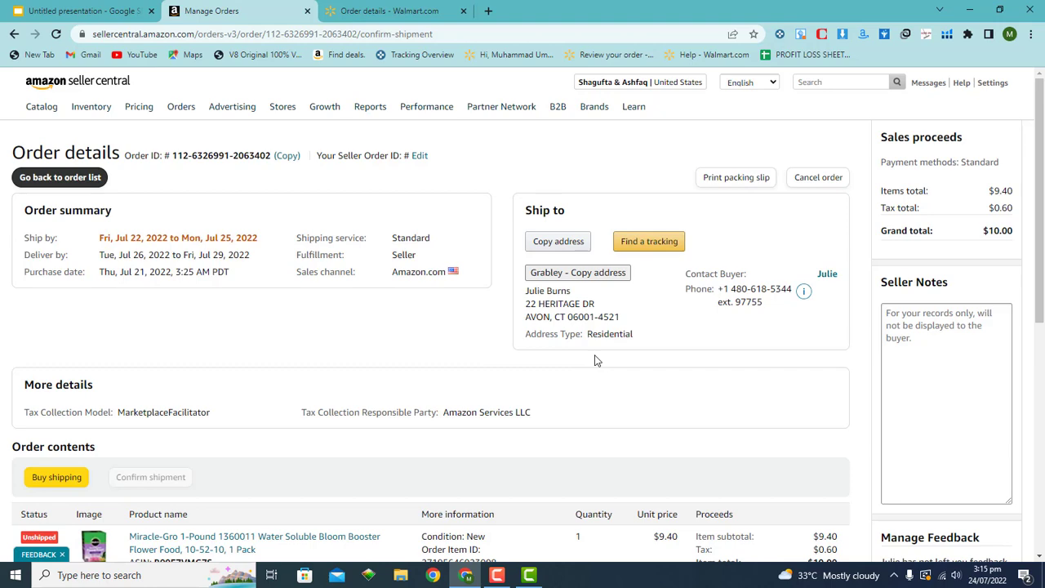
scroll(595, 360, down, 5)
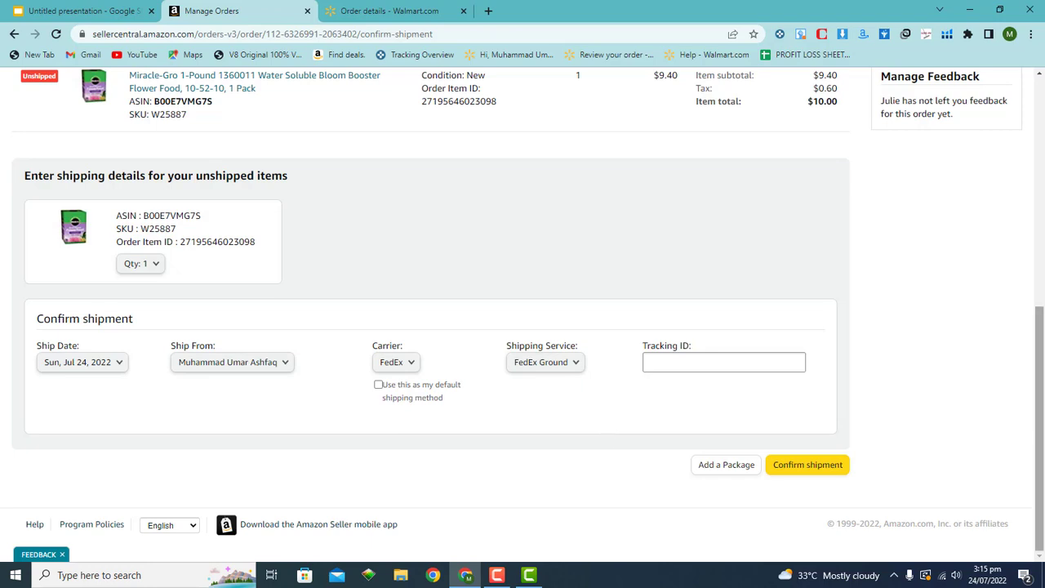
drag(1039, 473, 1039, 236)
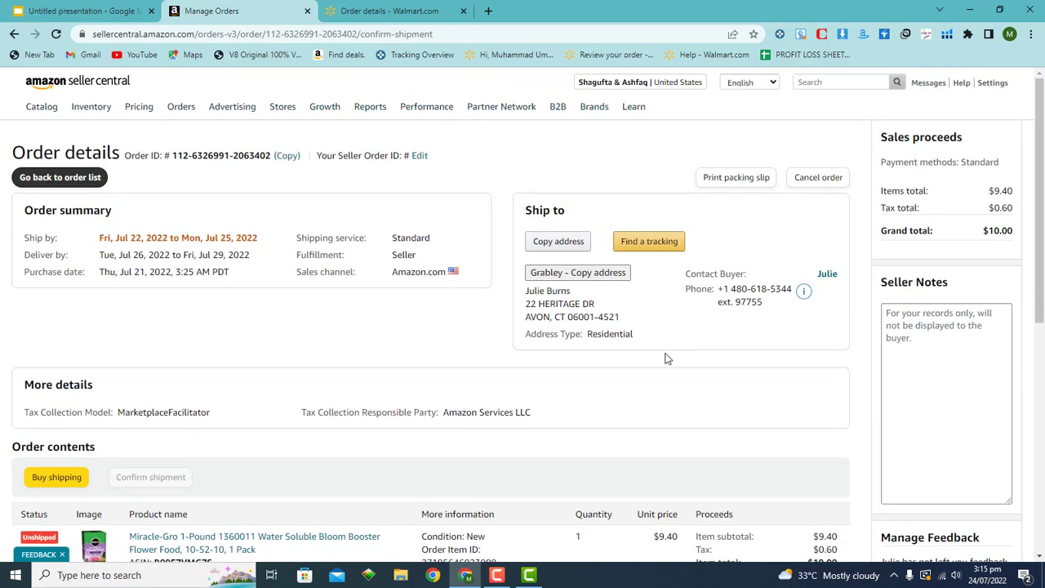
scroll(685, 363, down, 6)
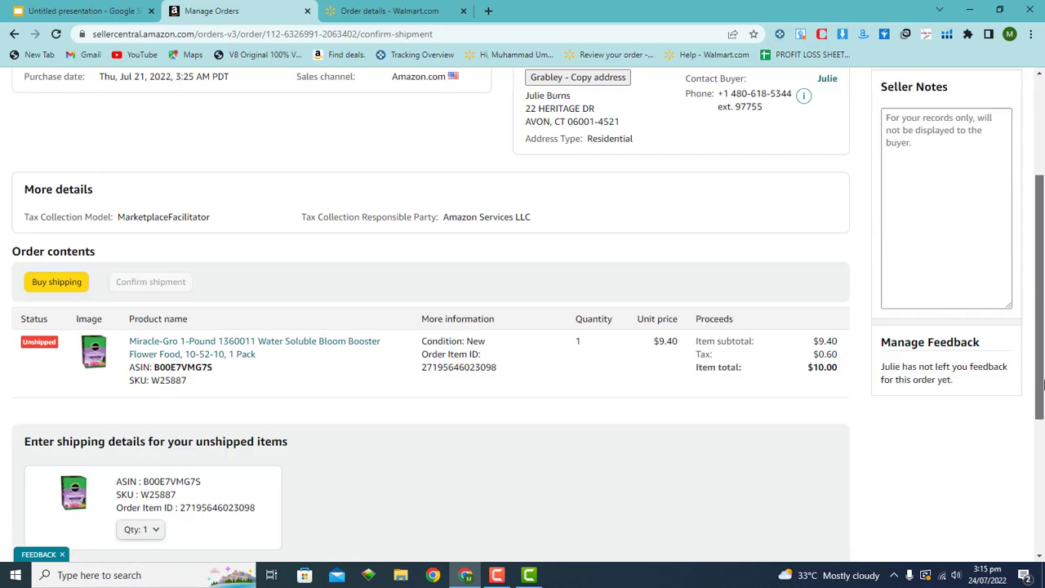
drag(1039, 473, 1039, 245)
- Leave the shipment unconfirmed for the managed orders, view the shipped orders, and return to the unshipped ones
mouse_move(181, 106)
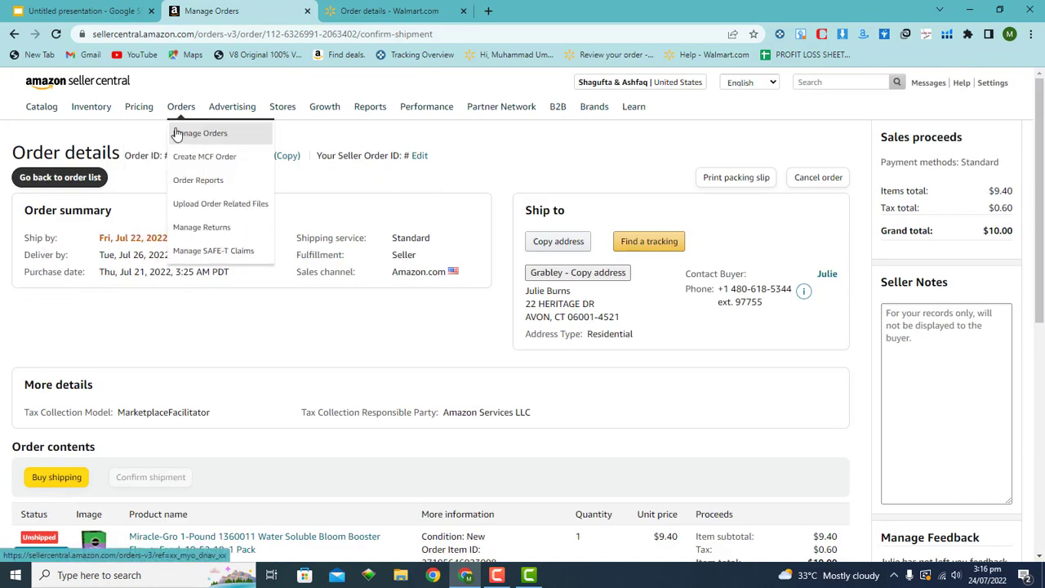
click(176, 133)
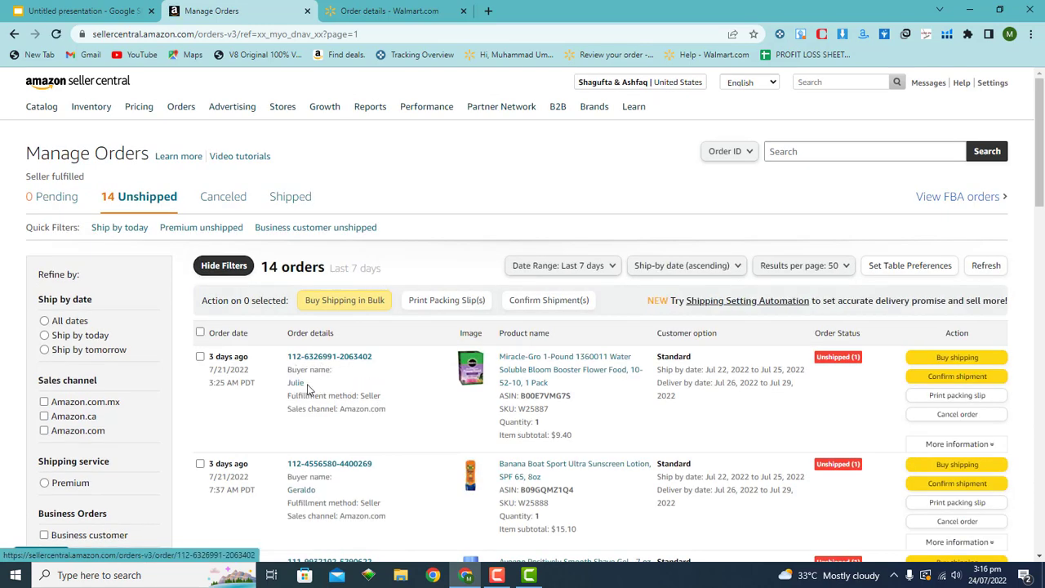
click(306, 198)
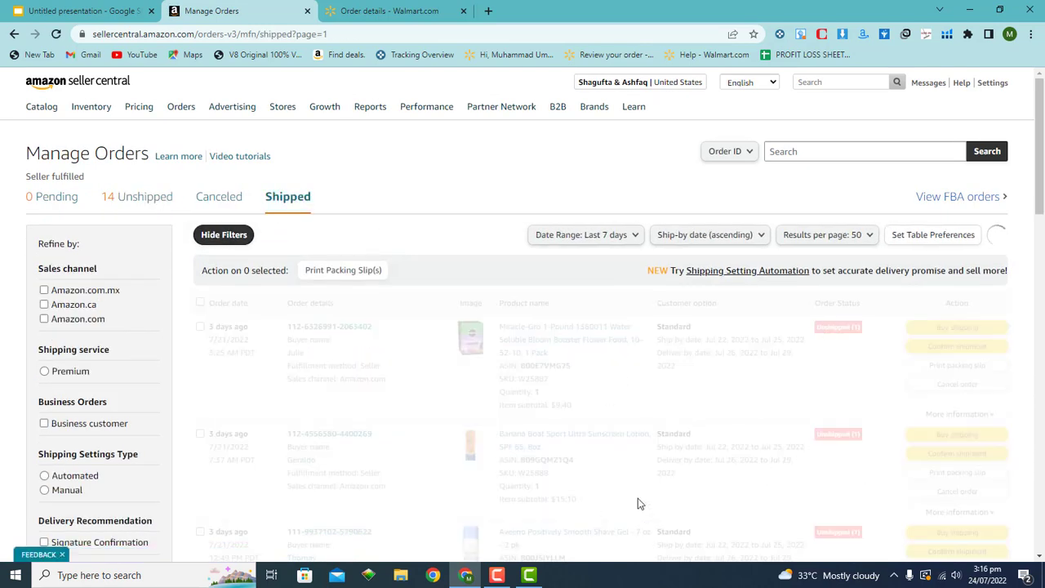
click(143, 202)
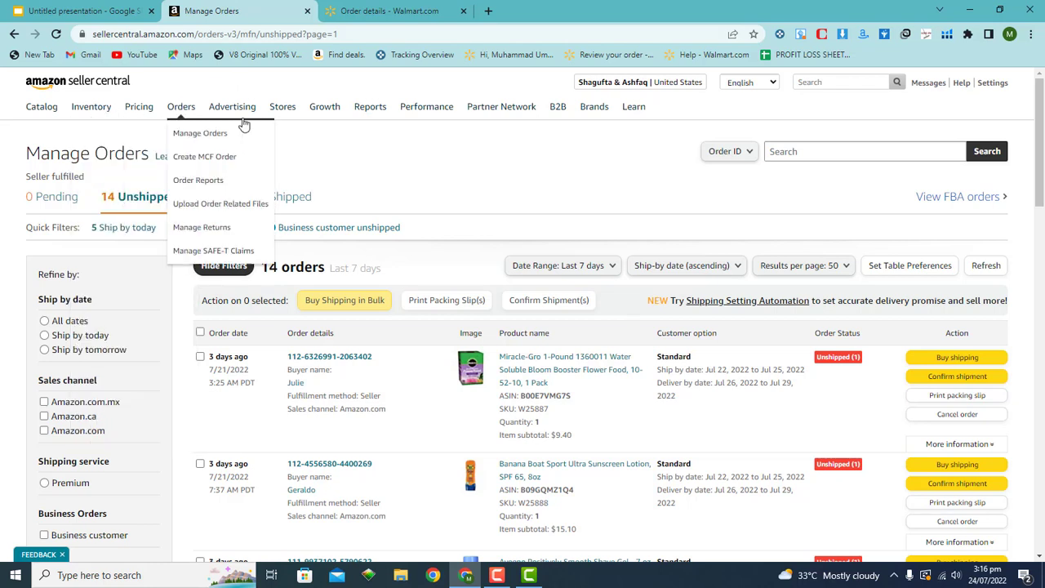
- Open the Payments report and review the balances, available funds and net proceeds breakdown for the open settlement period
mouse_move(426, 107)
mouse_move(369, 108)
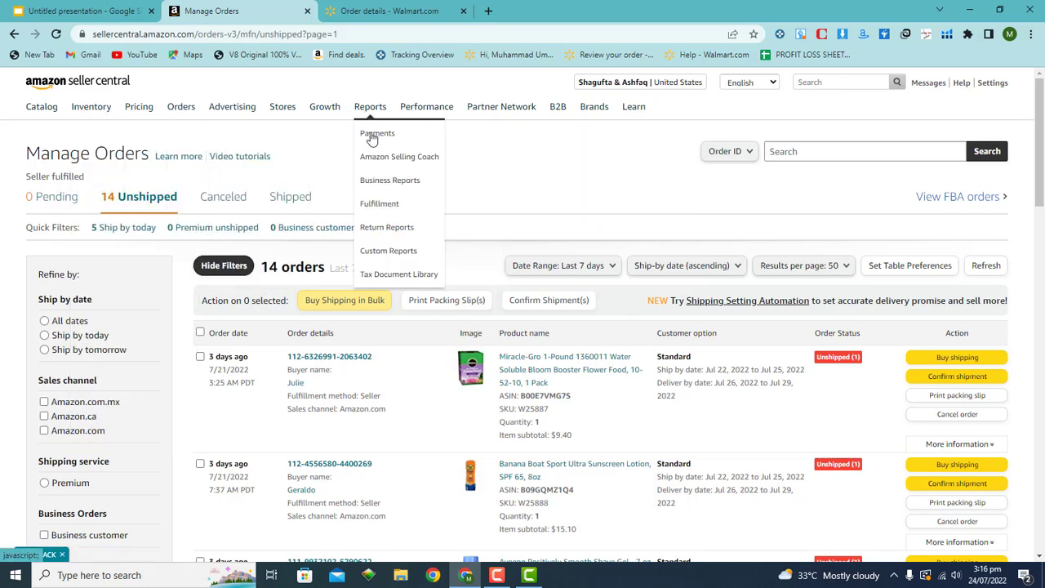
click(373, 138)
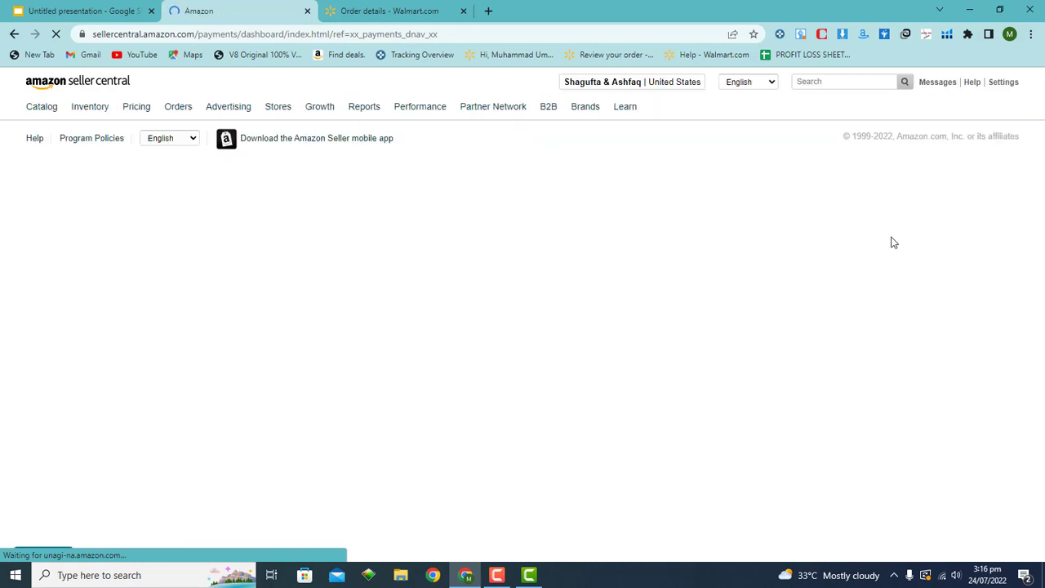
scroll(759, 261, down, 3)
scroll(653, 269, up, 3)
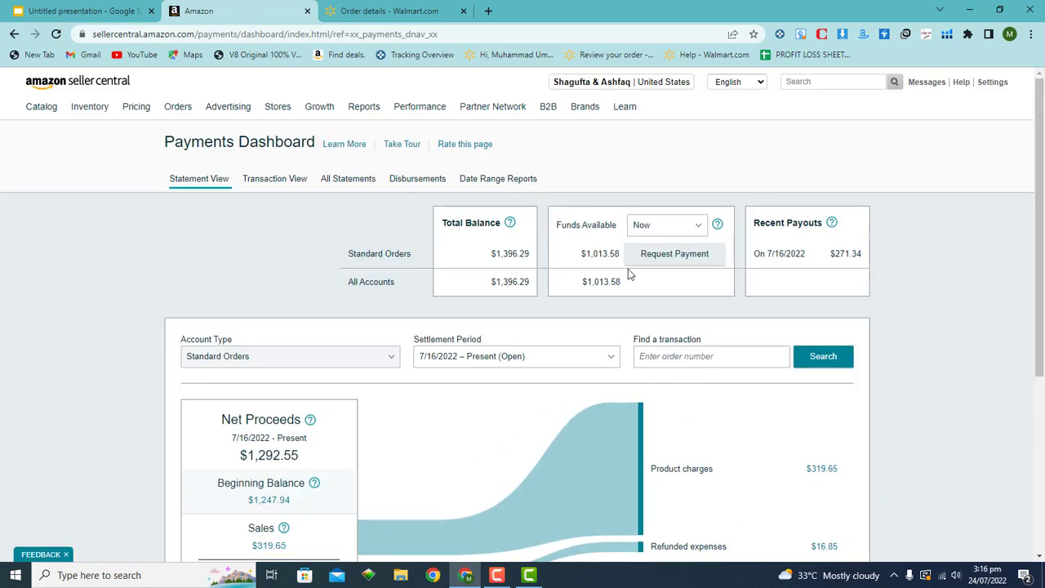
mouse_move(367, 120)
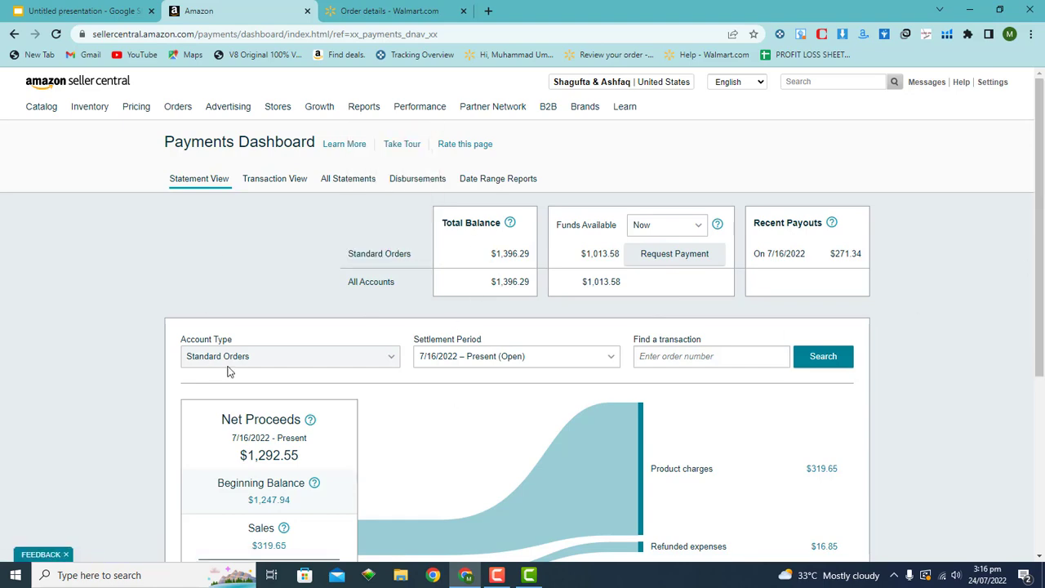
scroll(1020, 351, down, 4)
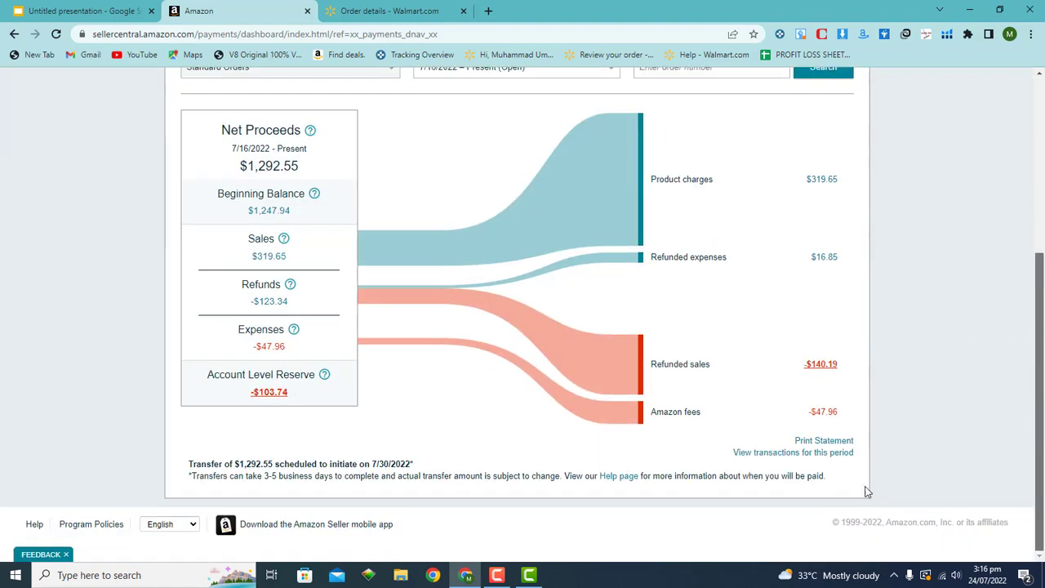
scroll(867, 491, up, 4)
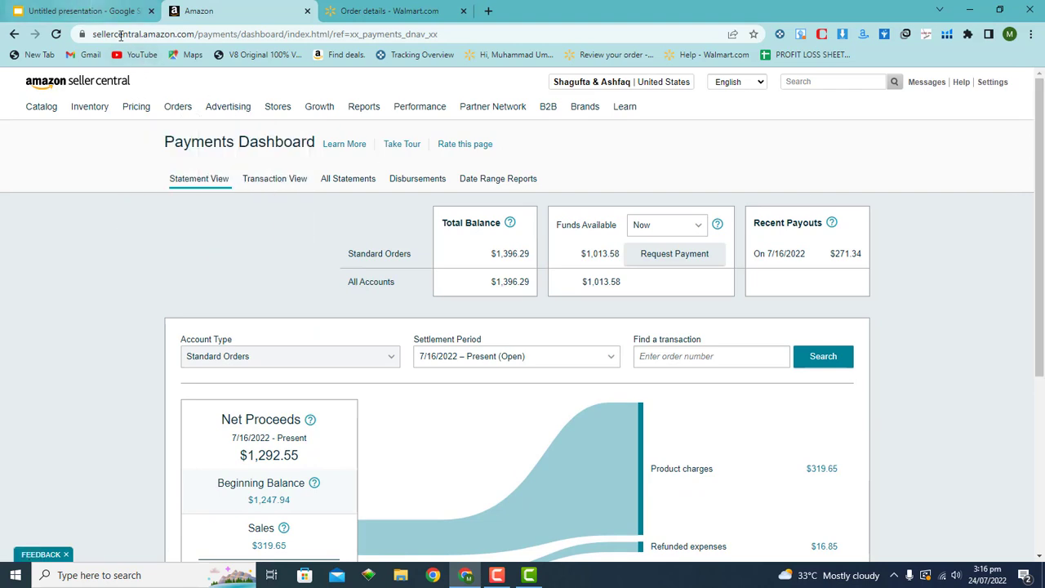
- Return to the Amazon Seller Central home page after briefly switching to the Walmart order details
mouse_move(30, 109)
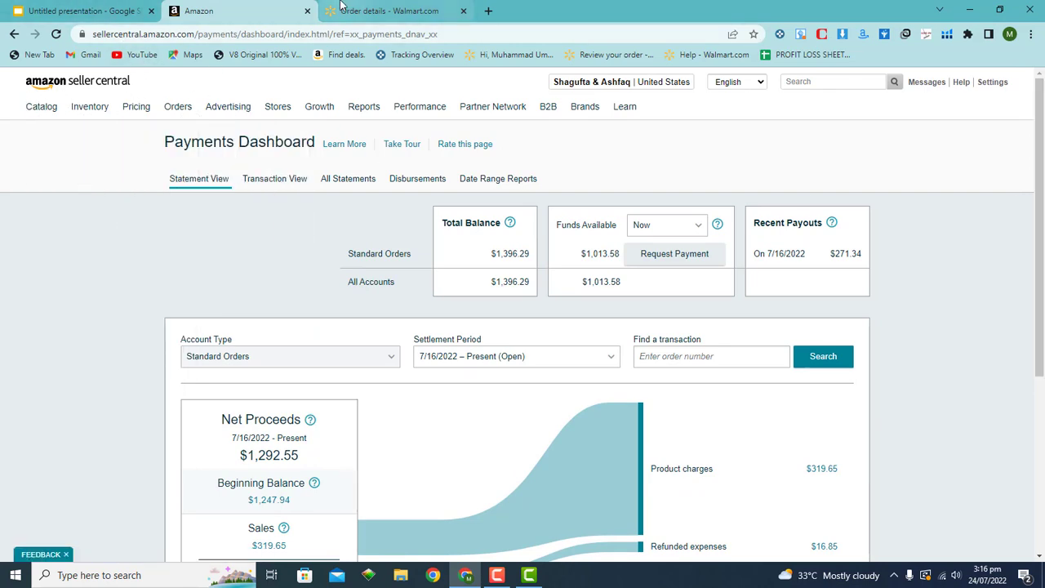
click(351, 11)
click(224, 14)
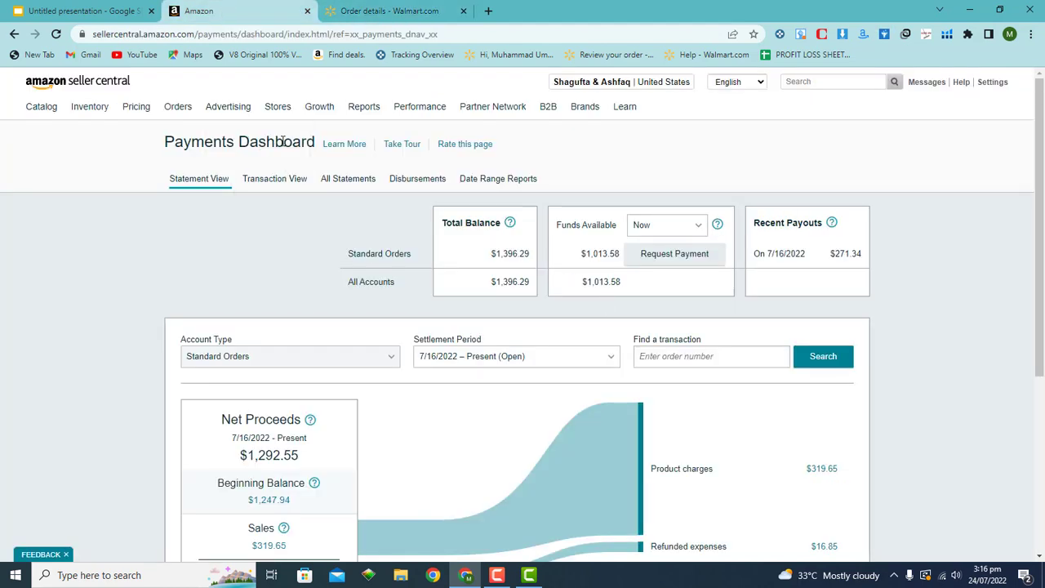
mouse_move(199, 113)
click(55, 88)
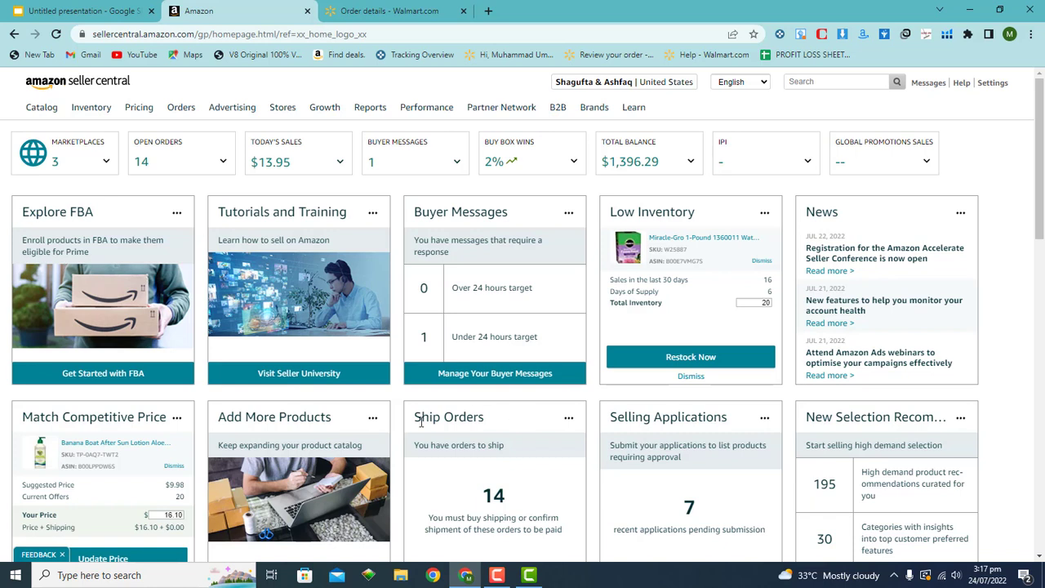
click(496, 575)
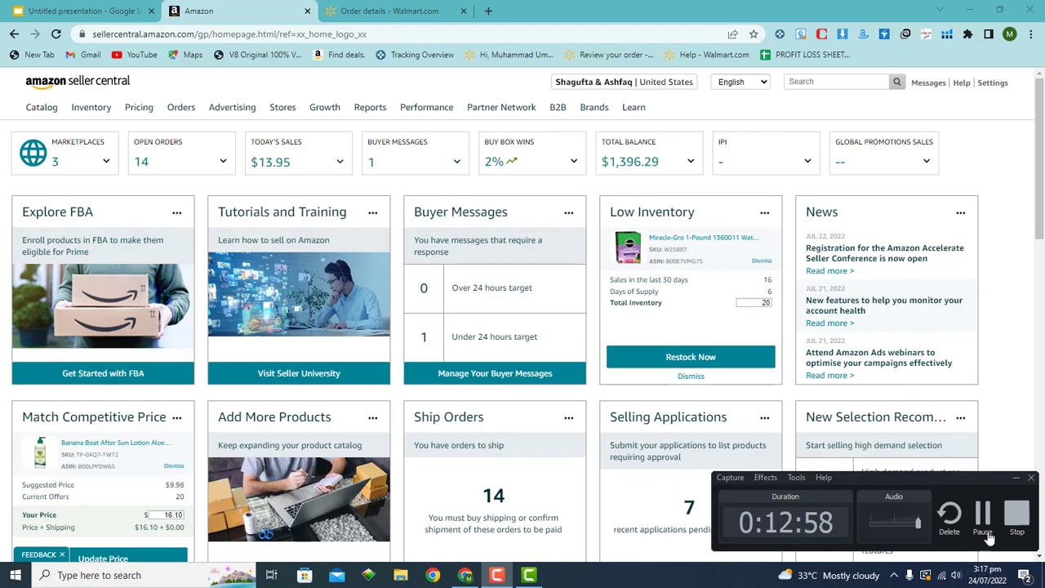